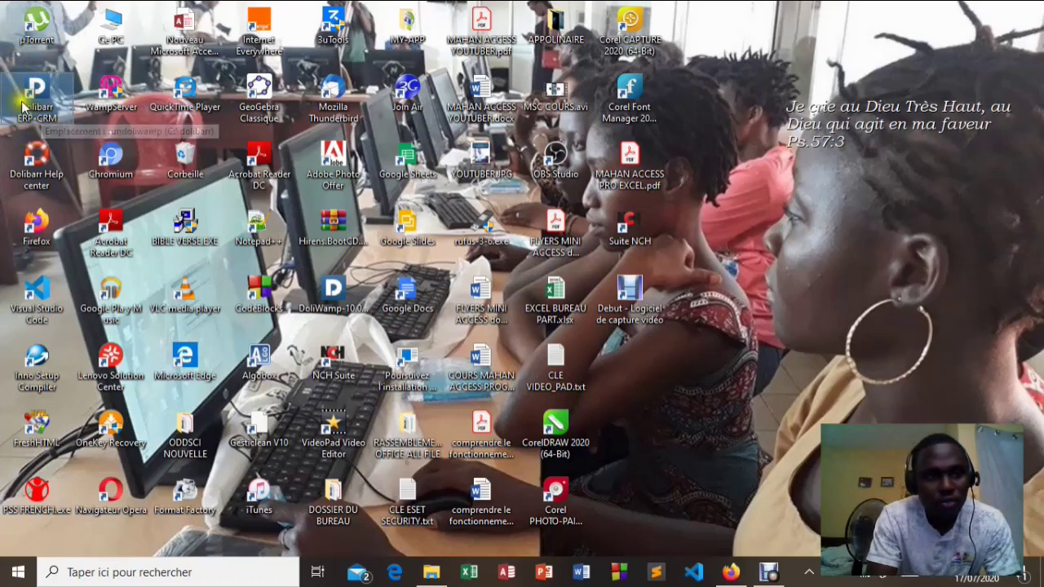
Launch Dolibarr ERP-CRM from the desktop, close the duplicate login tab and zoom the login page in.
{"action": "left_click", "coordinate": [41, 91]}
{"action": "double_click", "coordinate": [41, 91]}
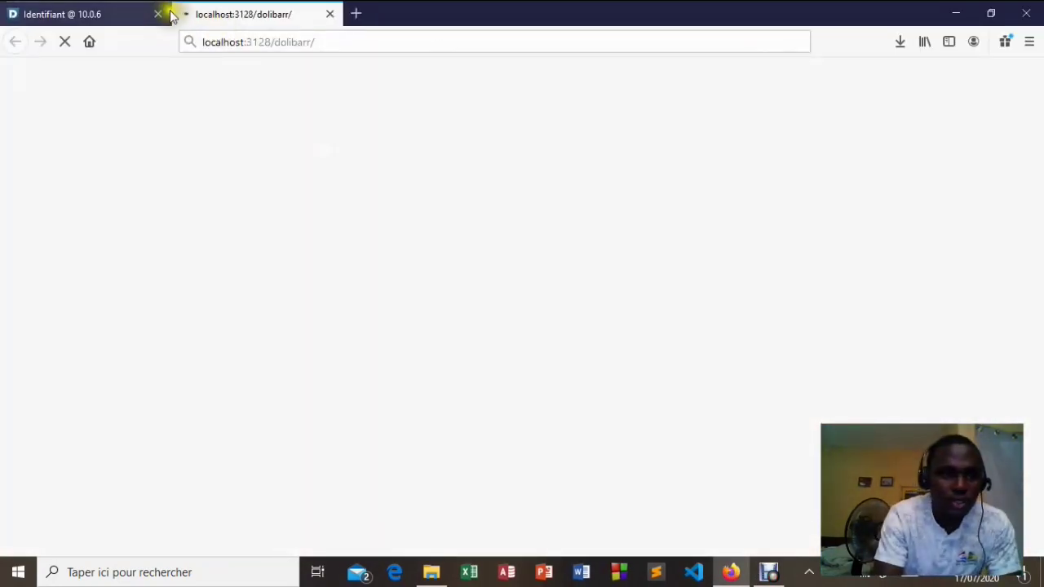
{"action": "left_click", "coordinate": [159, 13]}
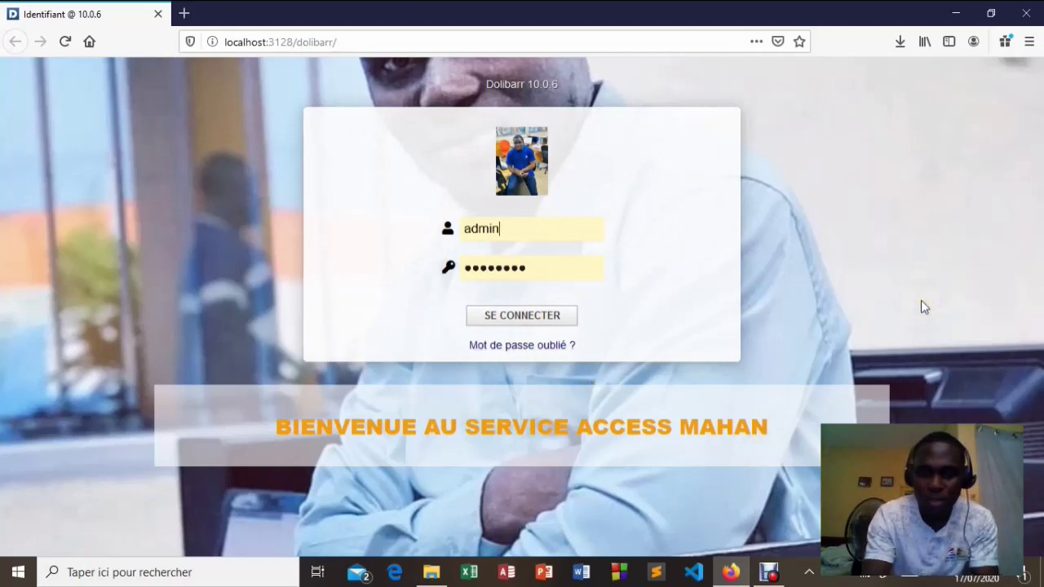
{"action": "key", "text": "ctrl+plus"}
{"action": "key", "text": "ctrl+plus"}
{"action": "key", "text": "ctrl+plus"}
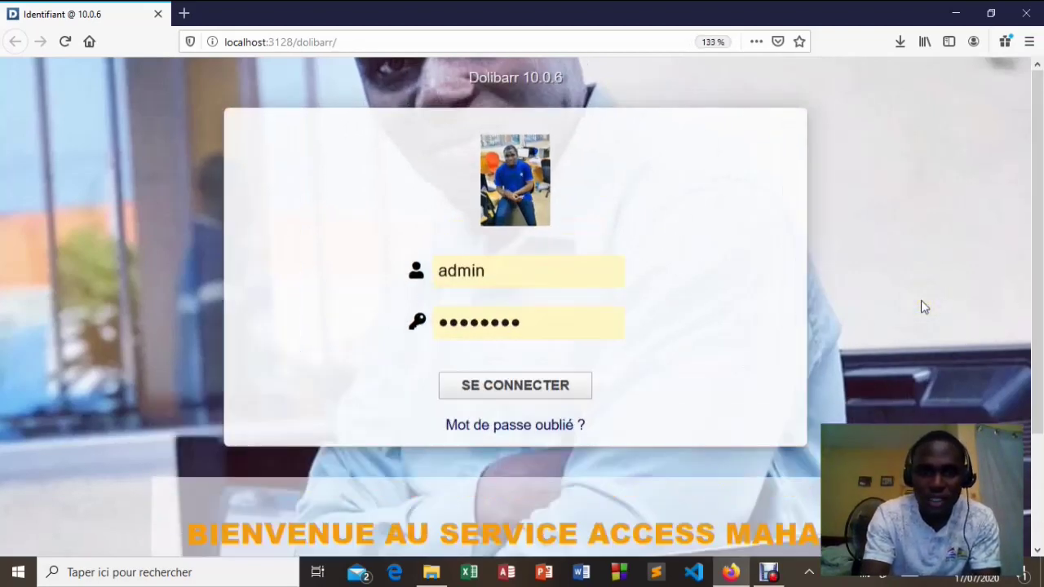
Sign in as admin and scroll through the Accueil dashboard's zero counters and statistics.
{"action": "left_click", "coordinate": [520, 388]}
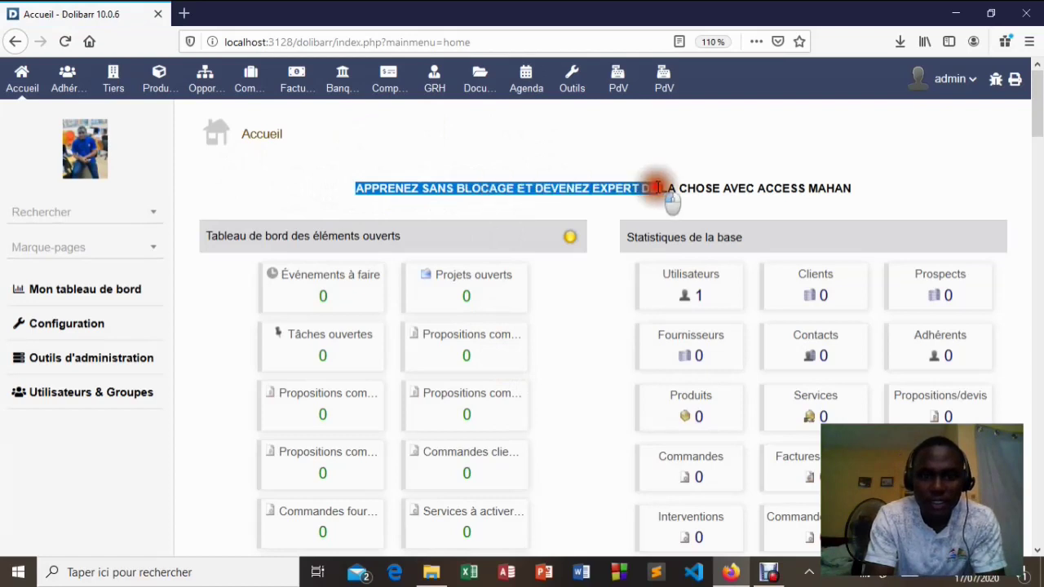
{"action": "left_click_drag", "start_coordinate": [359, 190], "coordinate": [874, 198]}
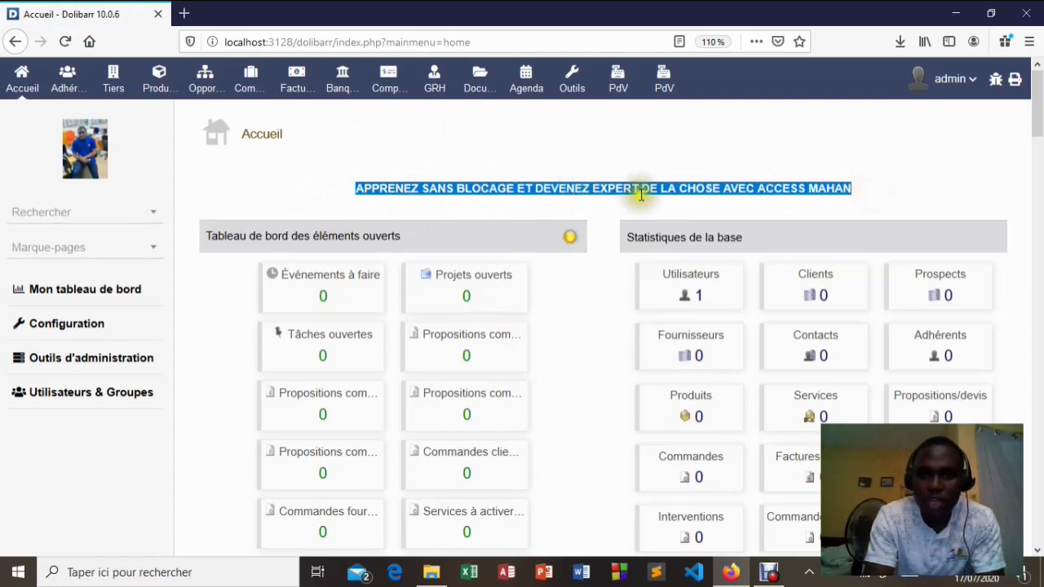
{"action": "left_click", "coordinate": [857, 189]}
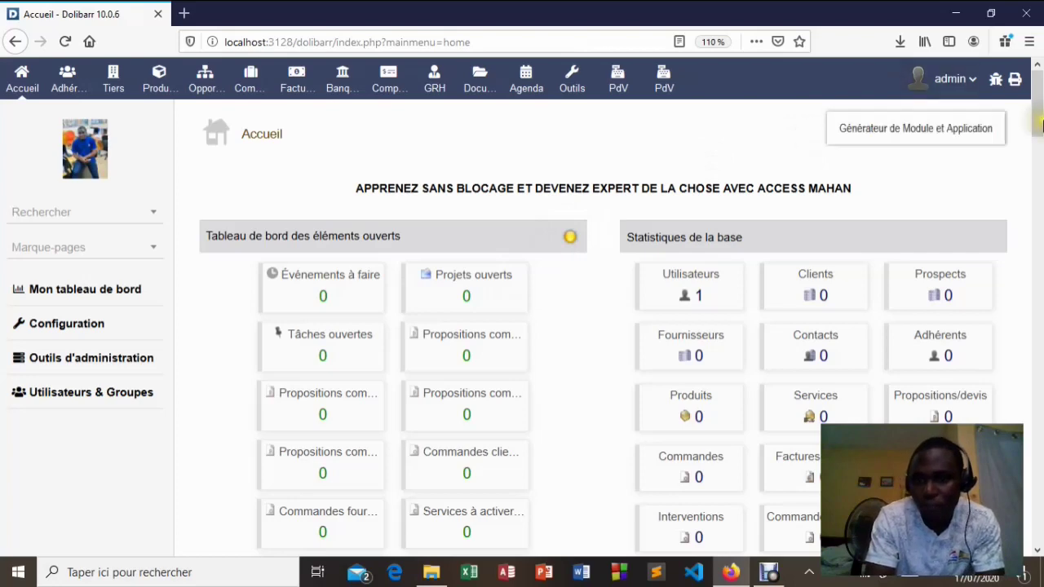
{"action": "scroll", "coordinate": [1029, 134], "scroll_direction": "down", "scroll_amount": 2}
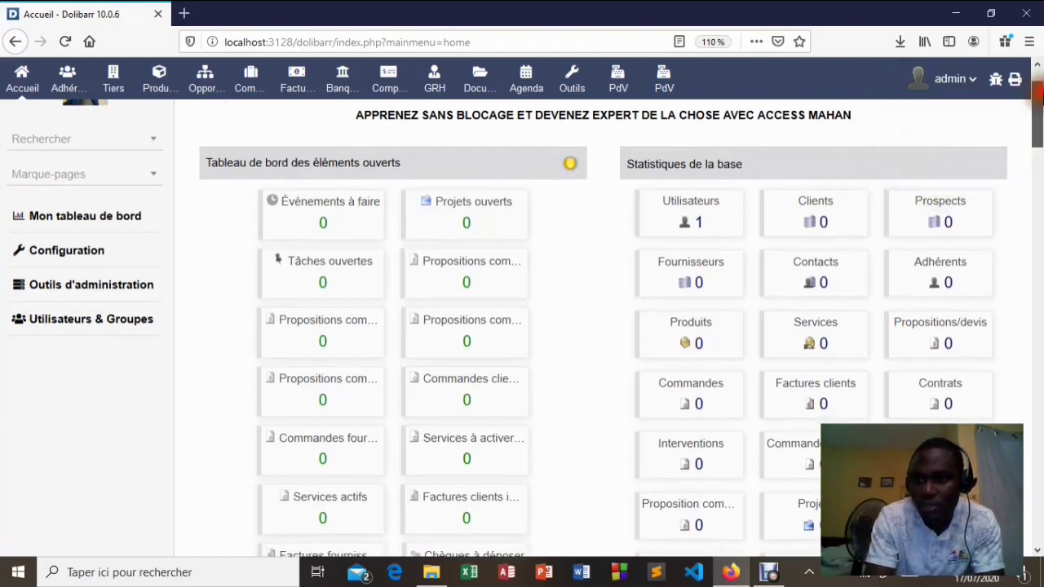
{"action": "mouse_move", "coordinate": [1039, 114]}
{"action": "left_mouse_down"}
{"action": "mouse_move", "coordinate": [1041, 139]}
{"action": "mouse_move", "coordinate": [1041, 81]}
{"action": "left_mouse_up"}
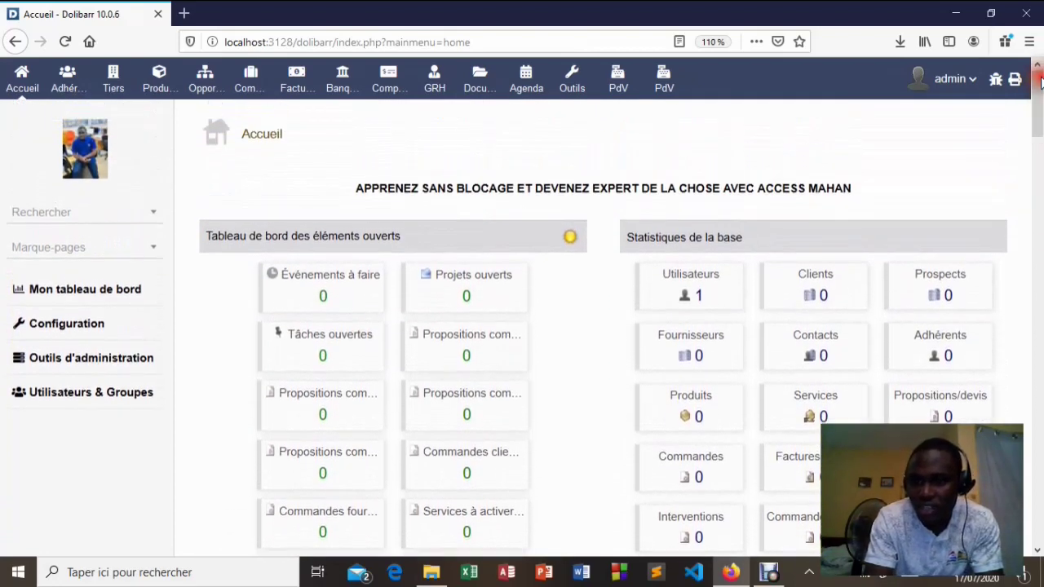
{"action": "left_click_drag", "start_coordinate": [1041, 81], "coordinate": [1037, 137]}
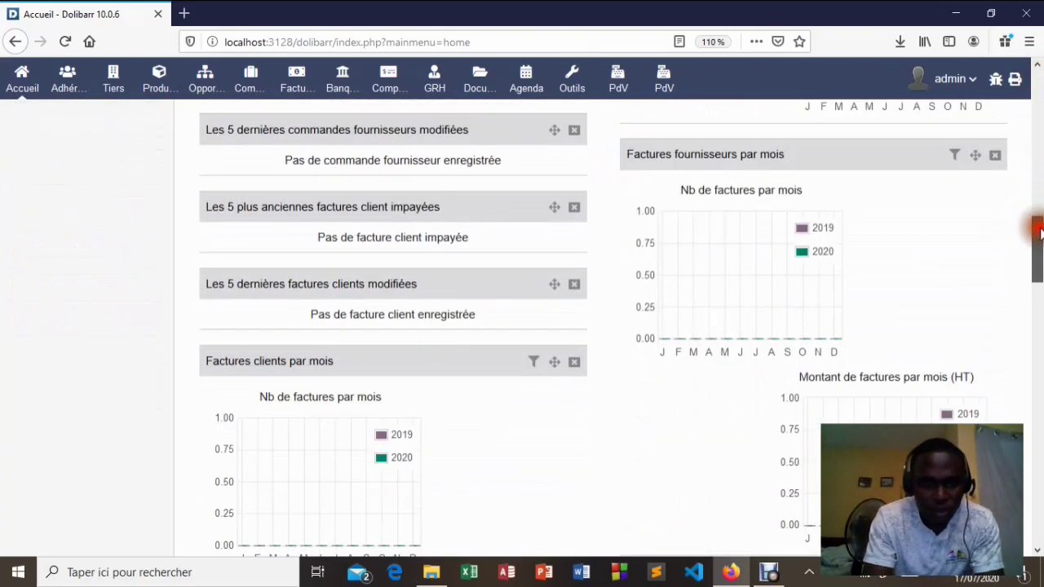
{"action": "mouse_move", "coordinate": [1037, 137]}
{"action": "left_mouse_down"}
{"action": "mouse_move", "coordinate": [1040, 275]}
{"action": "mouse_move", "coordinate": [1004, 42]}
{"action": "left_mouse_up"}
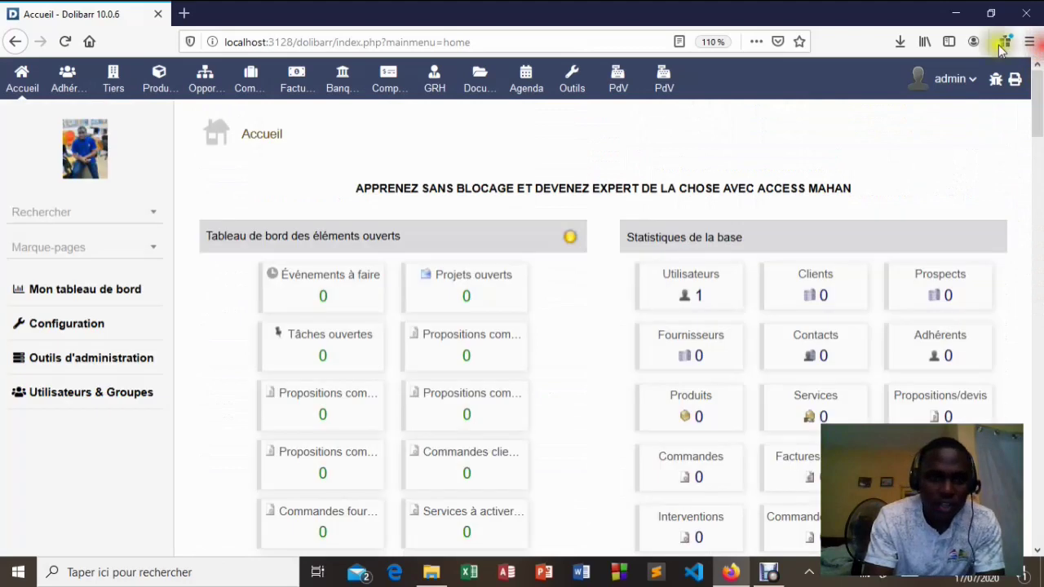
Open Adhérents and scroll through the Espace adhérents page with all member totals at 0.
{"action": "left_click", "coordinate": [72, 83]}
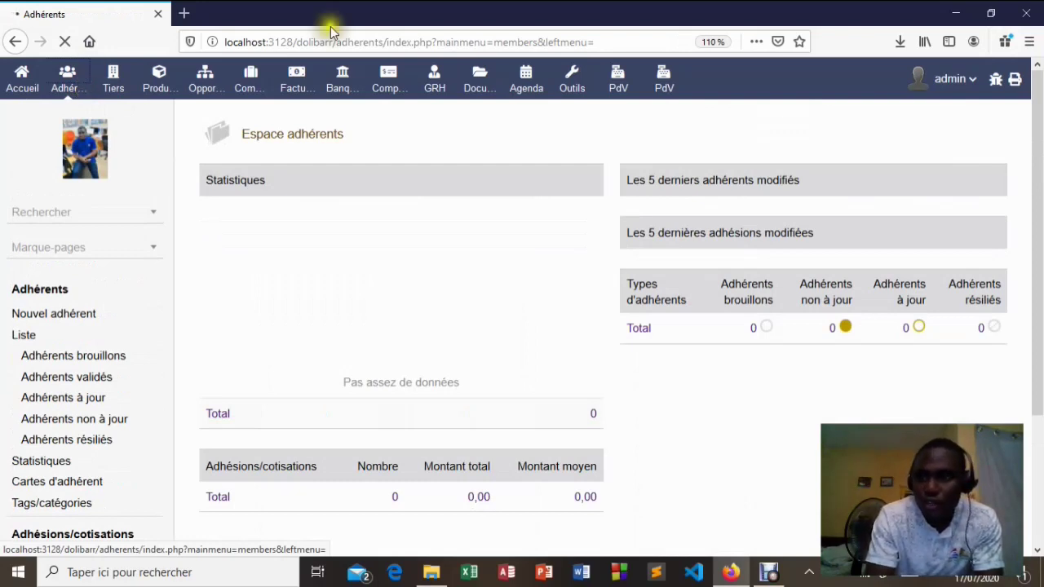
{"action": "scroll", "coordinate": [1030, 145], "scroll_direction": "down", "scroll_amount": 3}
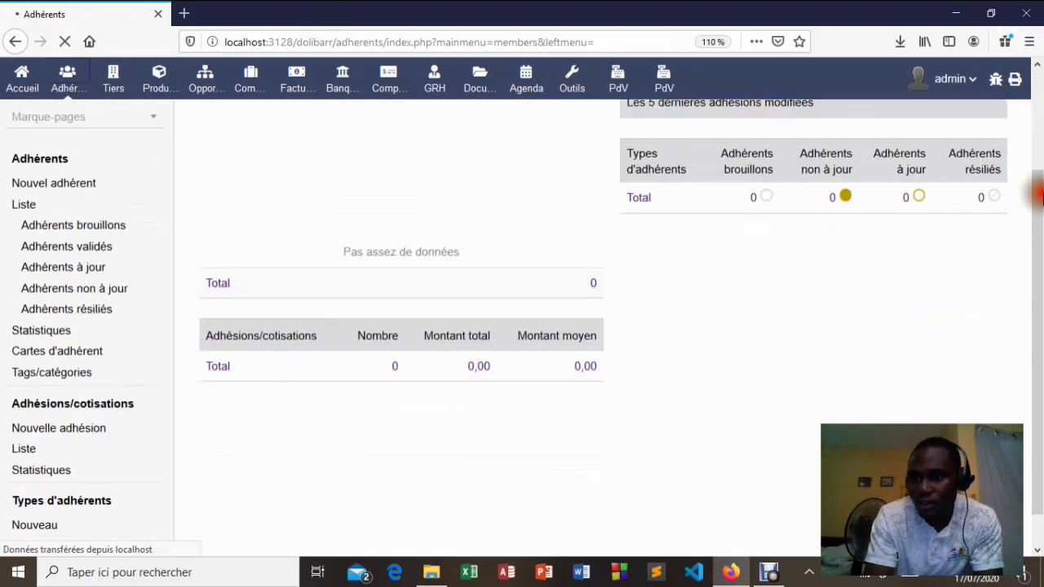
{"action": "scroll", "coordinate": [1030, 147], "scroll_direction": "up", "scroll_amount": 3}
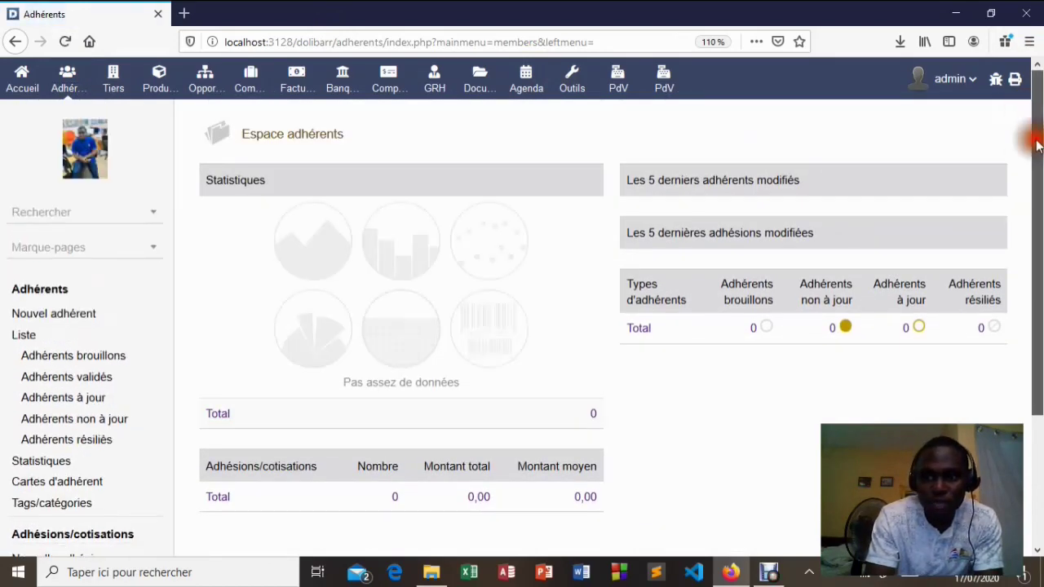
{"action": "scroll", "coordinate": [1021, 196], "scroll_direction": "down", "scroll_amount": 3}
{"action": "scroll", "coordinate": [1021, 196], "scroll_direction": "up", "scroll_amount": 3}
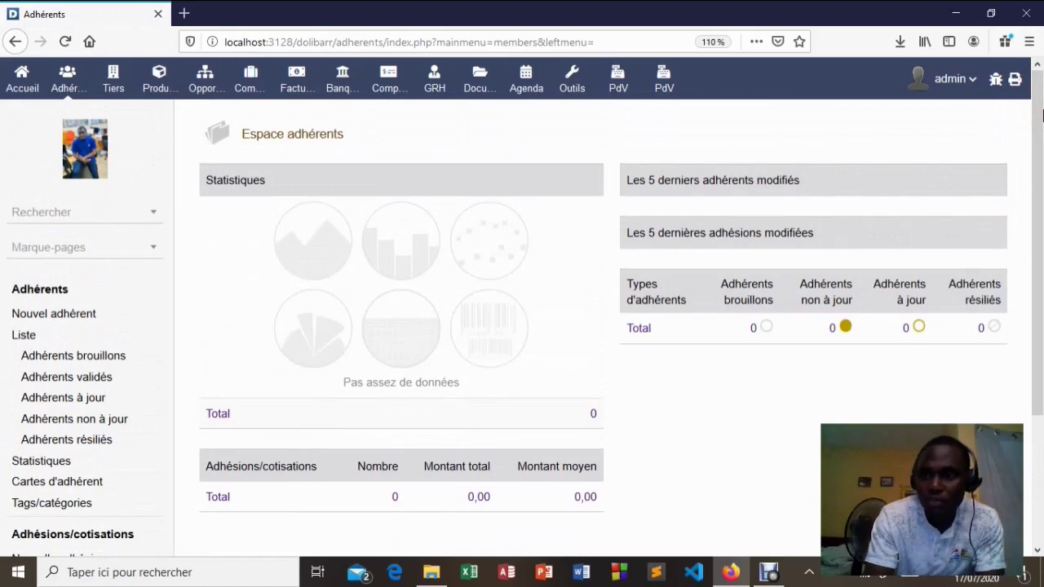
{"action": "scroll", "coordinate": [1037, 233], "scroll_direction": "down", "scroll_amount": 2}
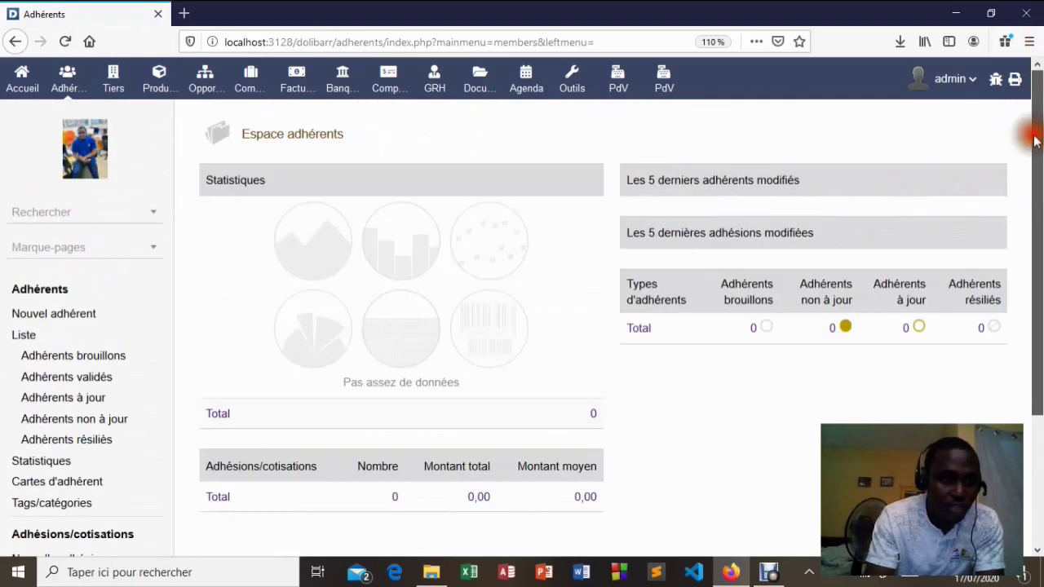
{"action": "scroll", "coordinate": [1023, 188], "scroll_direction": "down", "scroll_amount": 3}
{"action": "scroll", "coordinate": [1036, 288], "scroll_direction": "up", "scroll_amount": 5}
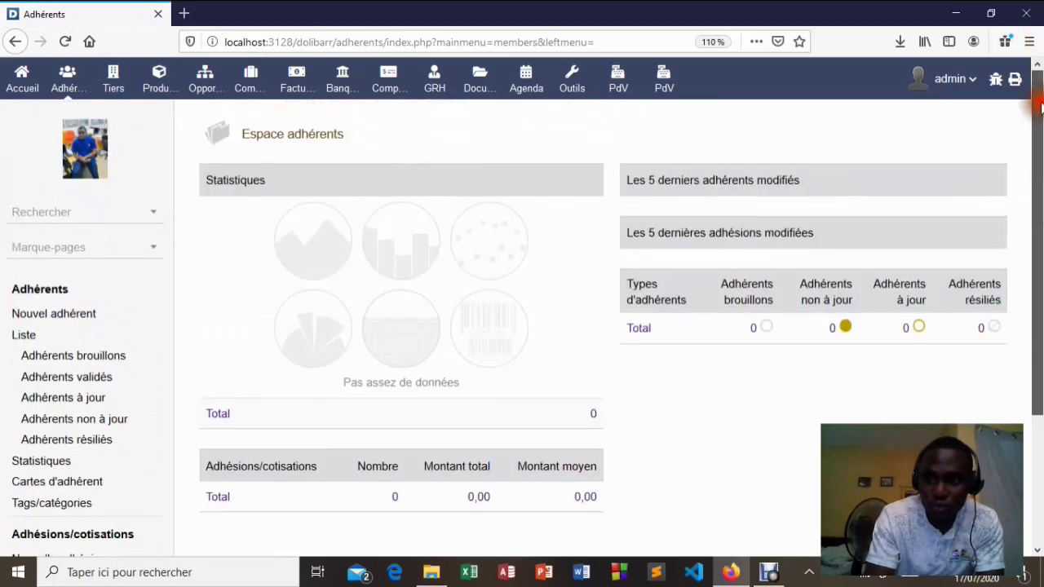
{"action": "scroll", "coordinate": [1033, 285], "scroll_direction": "down", "scroll_amount": 5}
{"action": "scroll", "coordinate": [1032, 286], "scroll_direction": "up", "scroll_amount": 3}
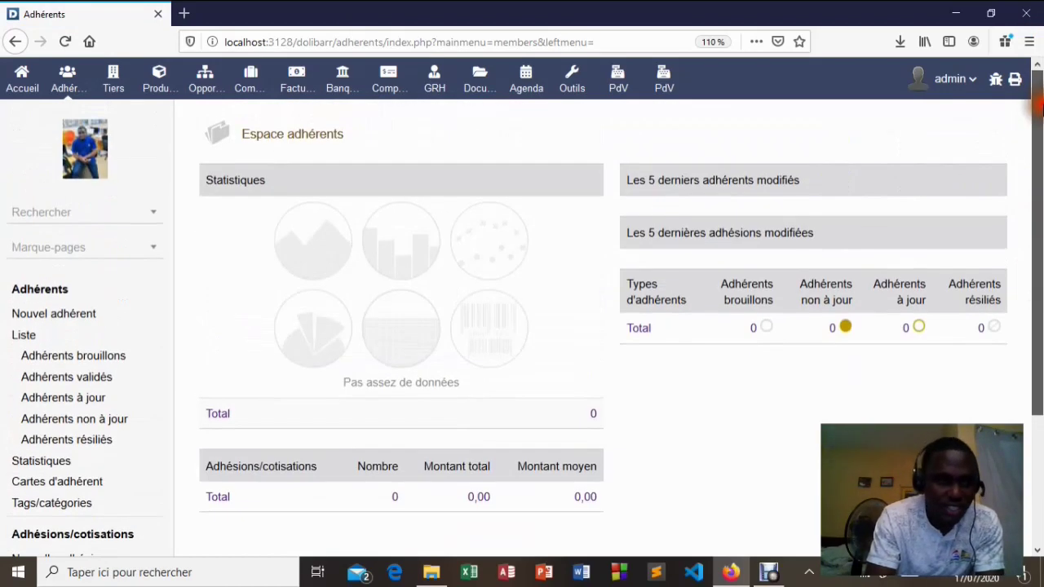
Pass through Tiers to Produits and scroll the products page with all counts at 0.
{"action": "left_click", "coordinate": [114, 77]}
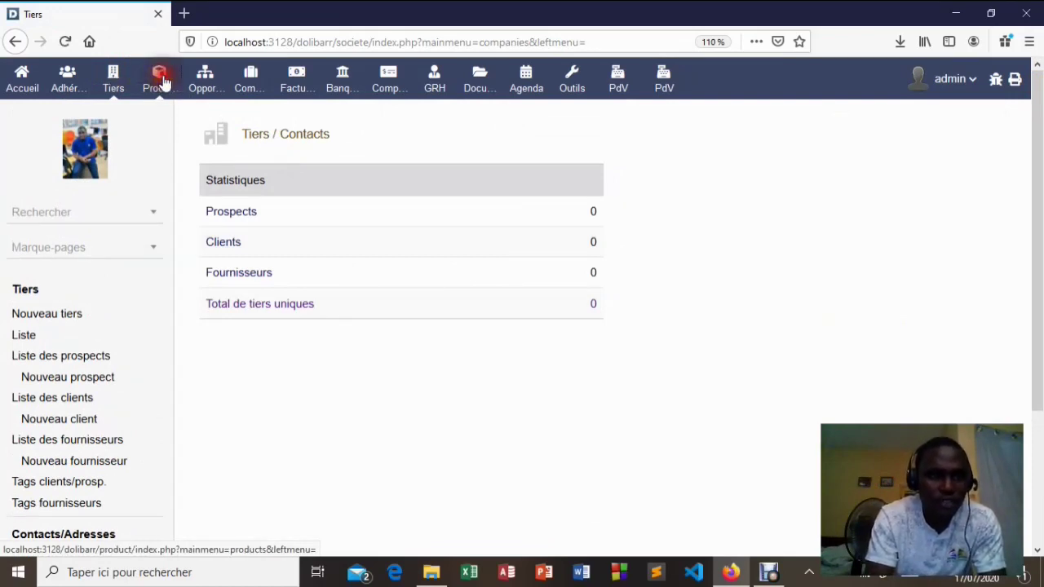
{"action": "left_click", "coordinate": [162, 81]}
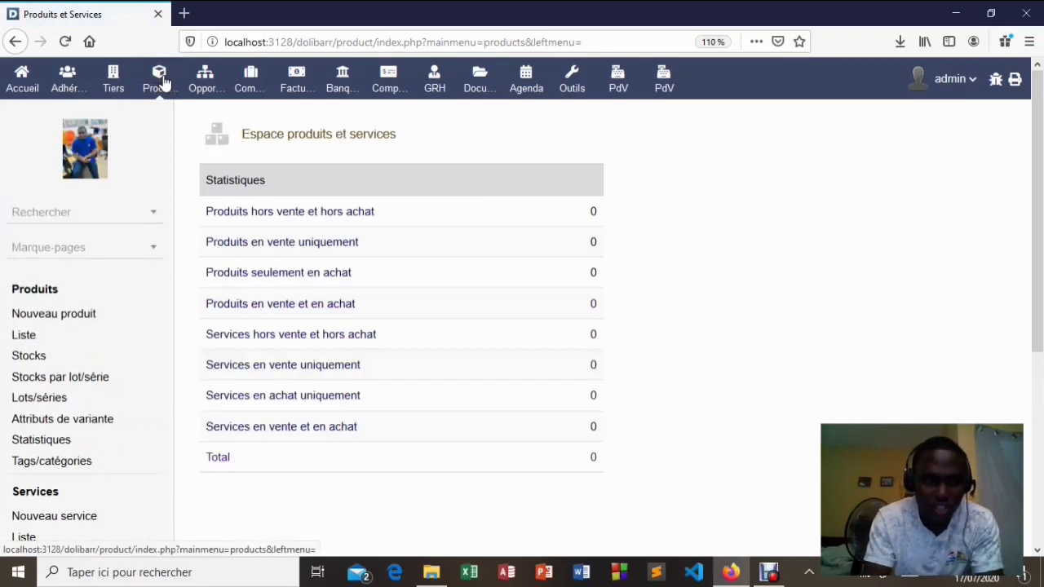
{"action": "left_click_drag", "start_coordinate": [1034, 163], "coordinate": [1033, 356]}
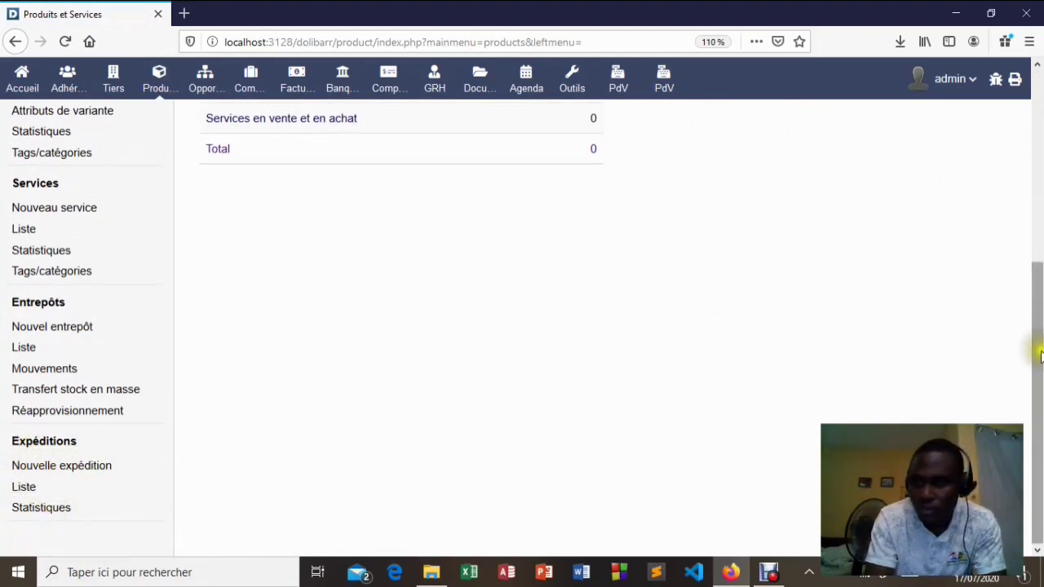
{"action": "left_click_drag", "start_coordinate": [1035, 350], "coordinate": [1037, 102]}
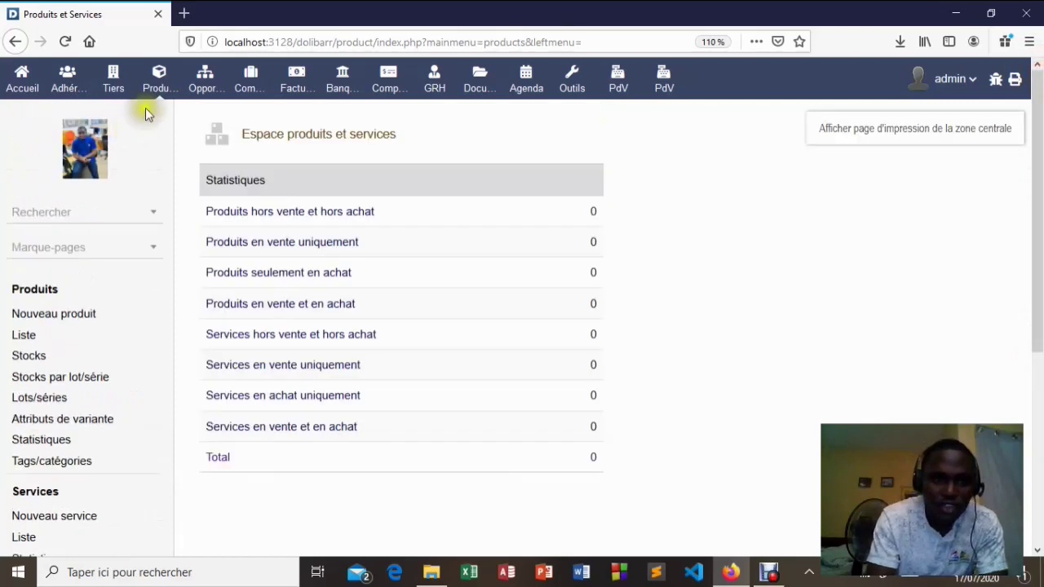
Open Opportunités/Projets and scroll the Espace projets page showing 0,00 XOF totals.
{"action": "left_click", "coordinate": [202, 79]}
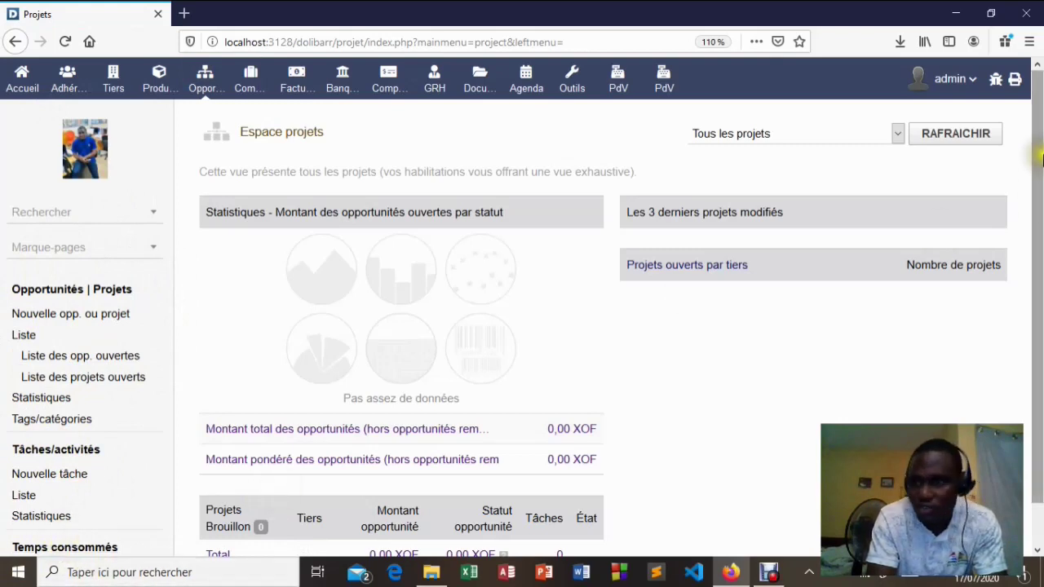
{"action": "left_click_drag", "start_coordinate": [1036, 195], "coordinate": [1037, 363]}
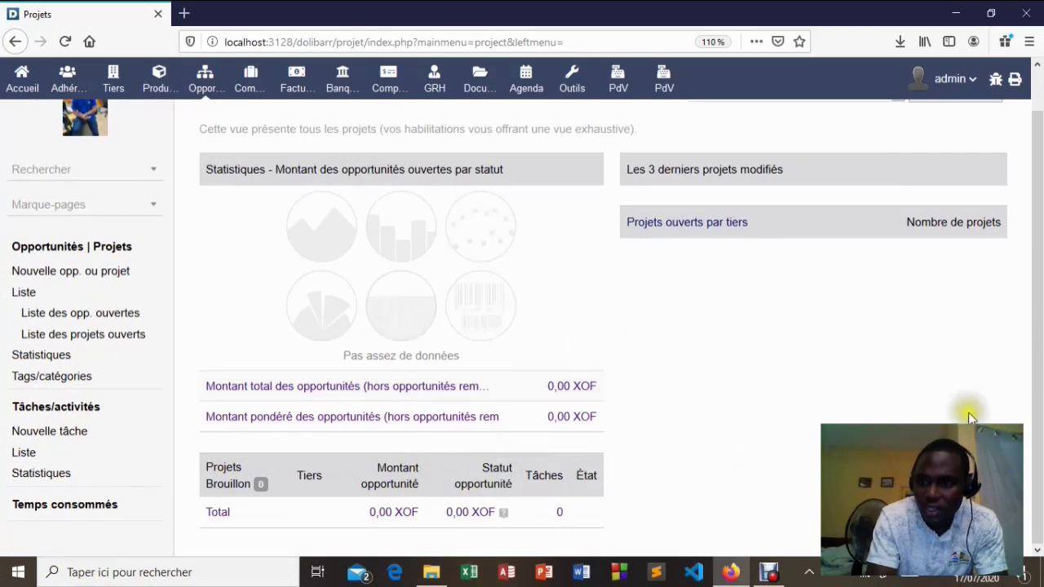
{"action": "scroll", "coordinate": [1038, 389], "scroll_direction": "up", "scroll_amount": 1}
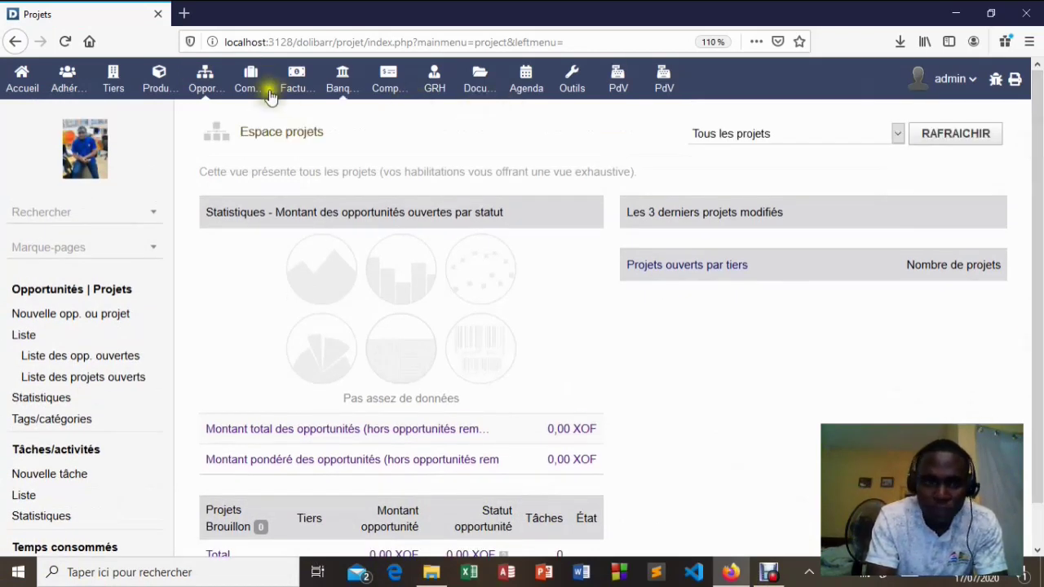
Open the Commercial area and scroll its empty draft proposal and order lists.
{"action": "left_click", "coordinate": [257, 75]}
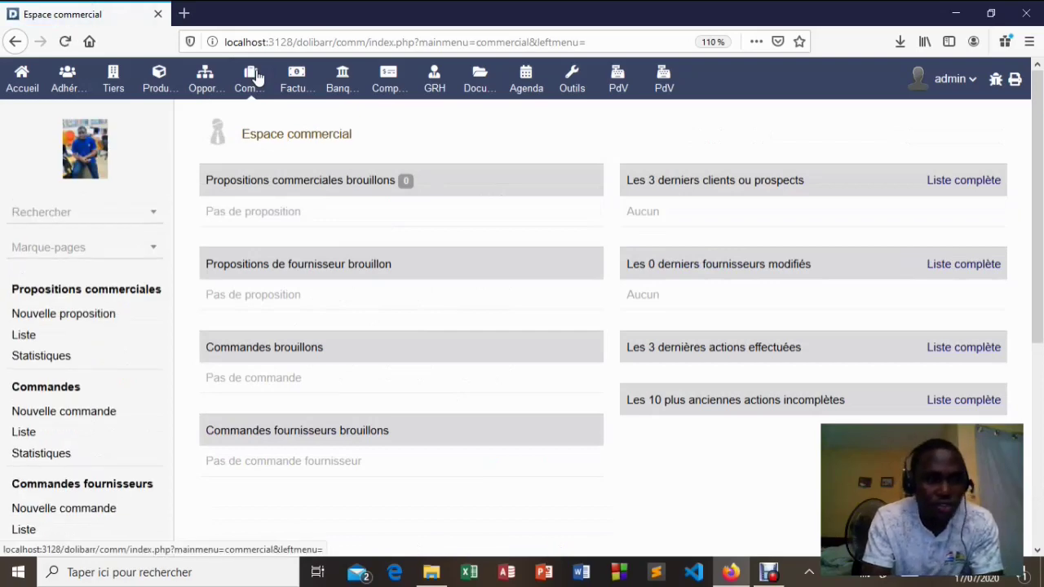
{"action": "mouse_move", "coordinate": [1034, 163]}
{"action": "left_mouse_down"}
{"action": "mouse_move", "coordinate": [1037, 441]}
{"action": "mouse_move", "coordinate": [1040, 141]}
{"action": "left_mouse_up"}
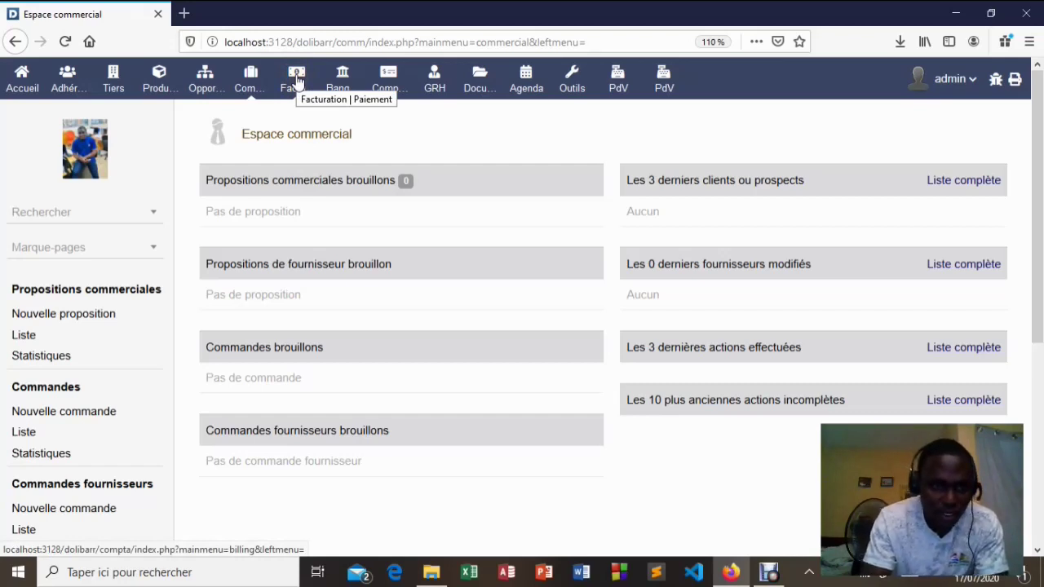
Scroll through the Facturation | Paiement area, then open the Banques list showing 0 bank accounts.
{"action": "left_click", "coordinate": [297, 81]}
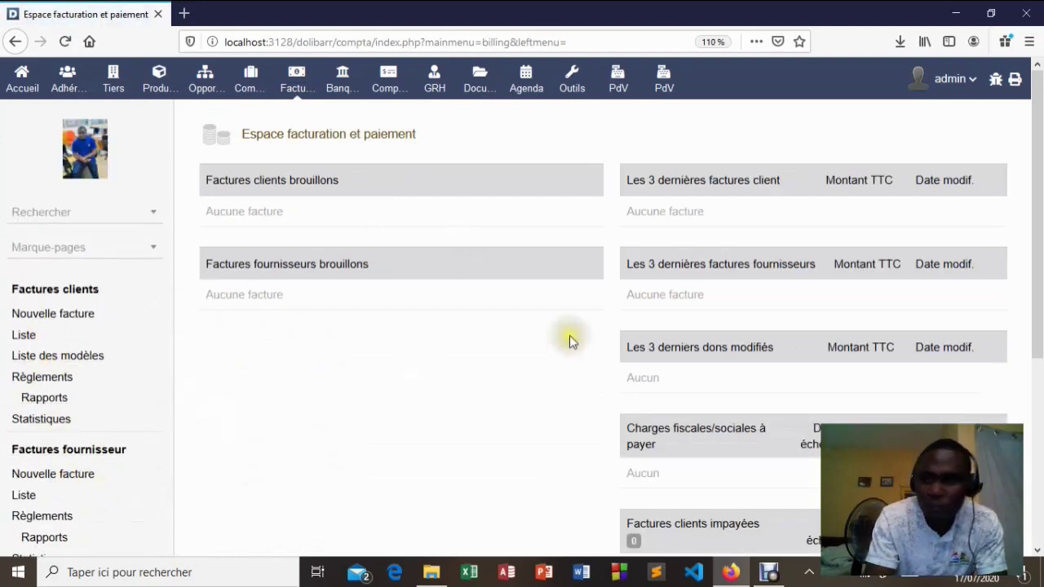
{"action": "scroll", "coordinate": [1023, 258], "scroll_direction": "down", "scroll_amount": 2}
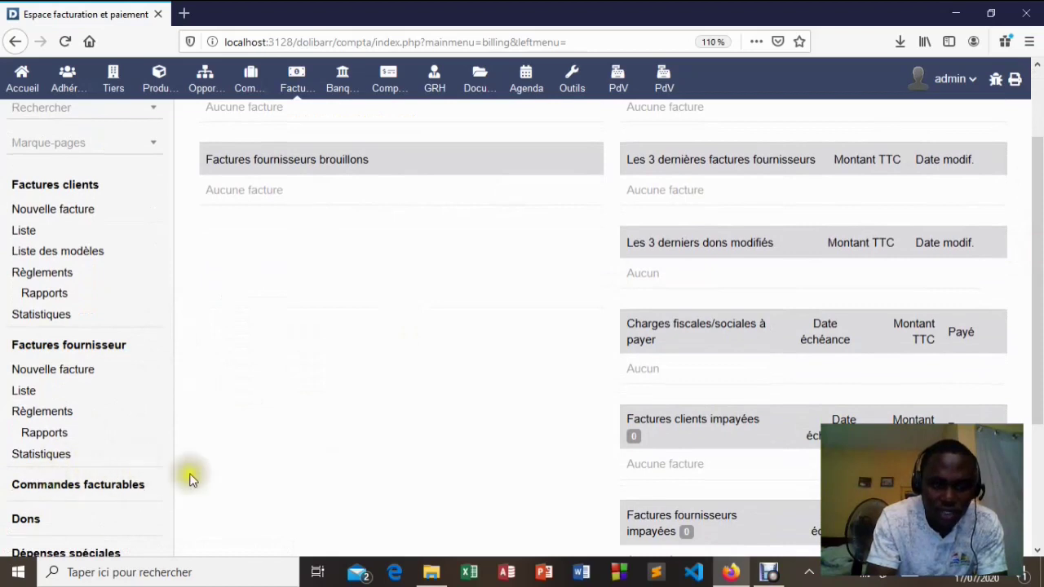
{"action": "left_click_drag", "start_coordinate": [1037, 209], "coordinate": [1037, 310]}
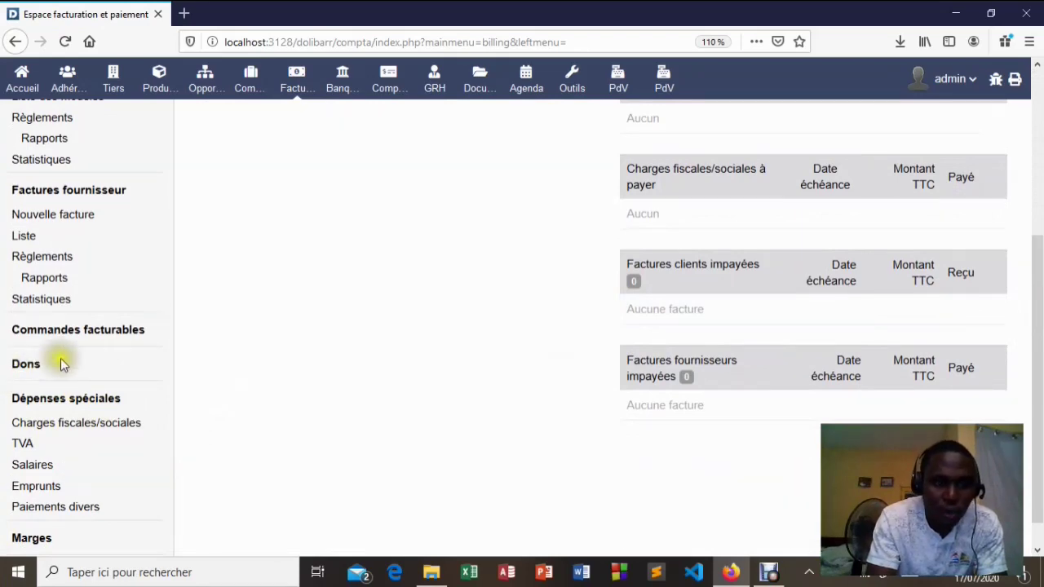
{"action": "left_click_drag", "start_coordinate": [1037, 373], "coordinate": [1041, 84]}
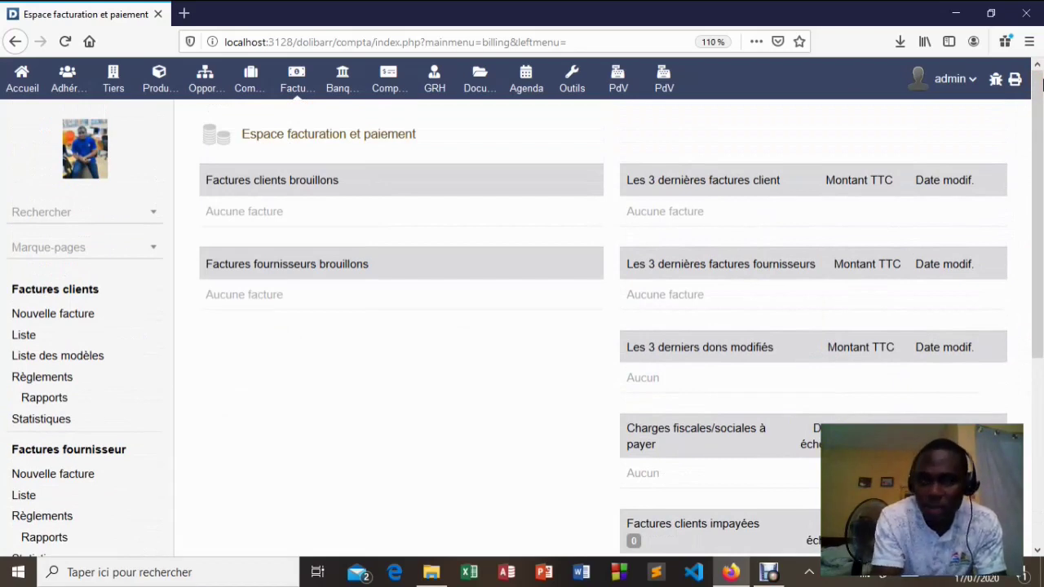
{"action": "left_click", "coordinate": [346, 77]}
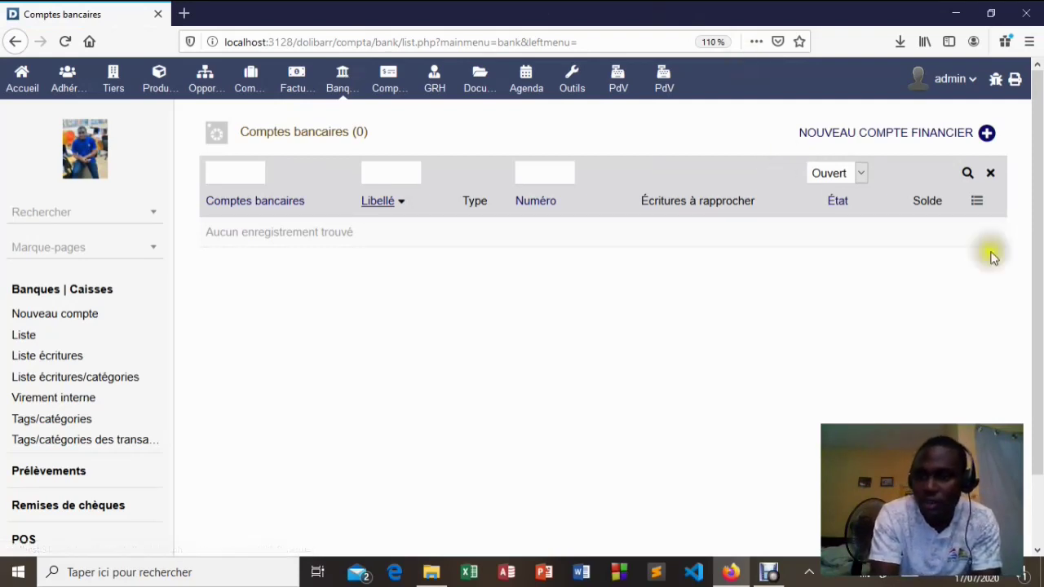
Scroll the bank accounts page, then open the Comptabilité area with its simplified reports.
{"action": "left_click_drag", "start_coordinate": [1035, 268], "coordinate": [1038, 441]}
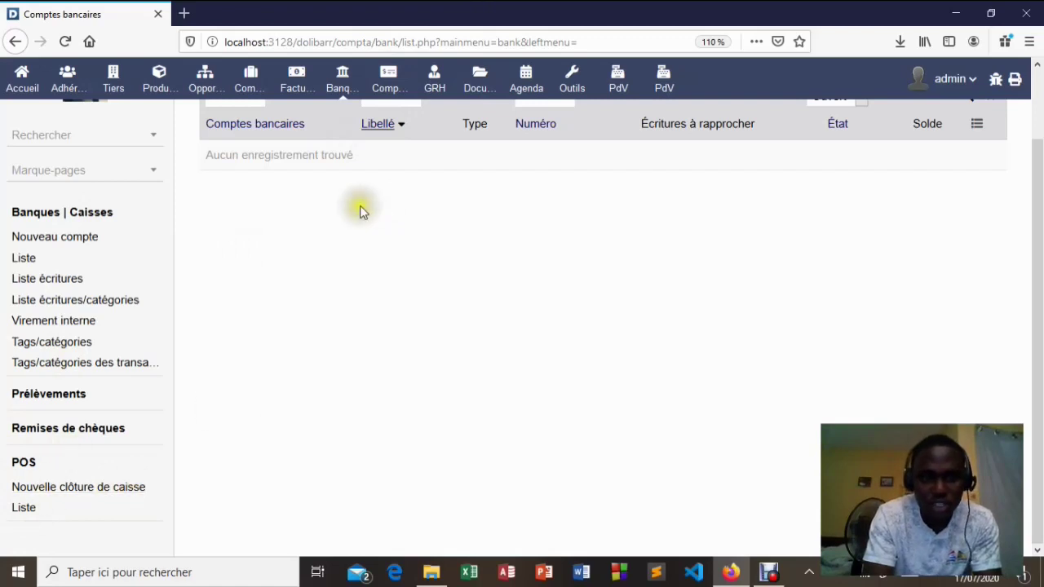
{"action": "left_click", "coordinate": [382, 78]}
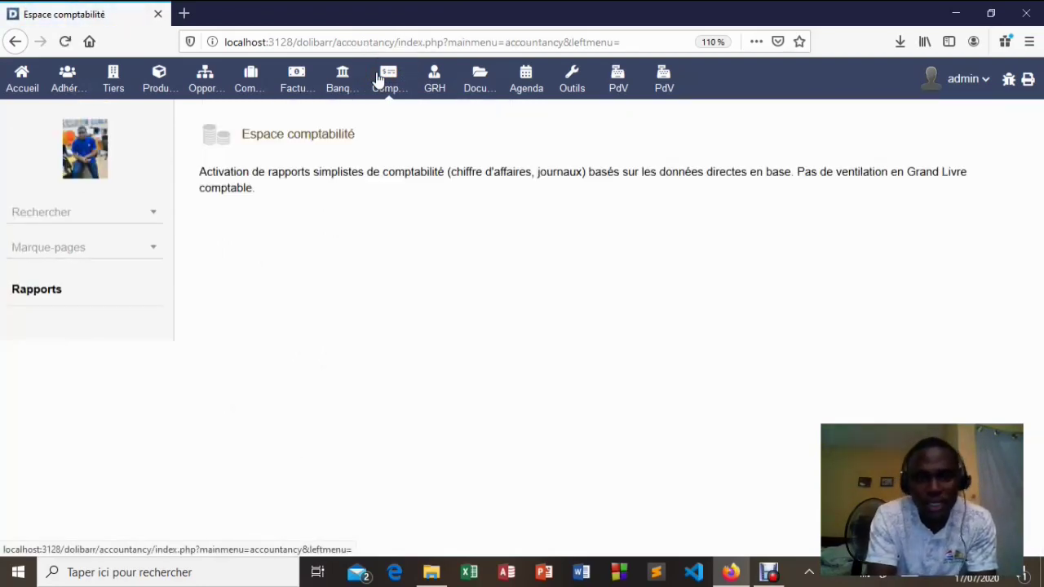
Visit the GRH Espace RH, then open Documents to show the empty Espace GED tree.
{"action": "left_click", "coordinate": [438, 77]}
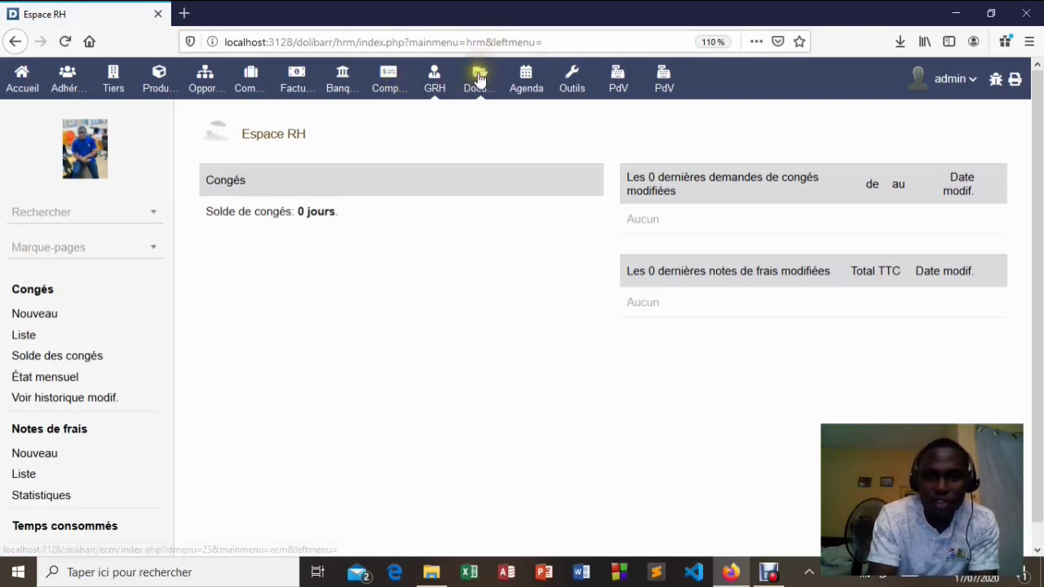
{"action": "left_click", "coordinate": [480, 77]}
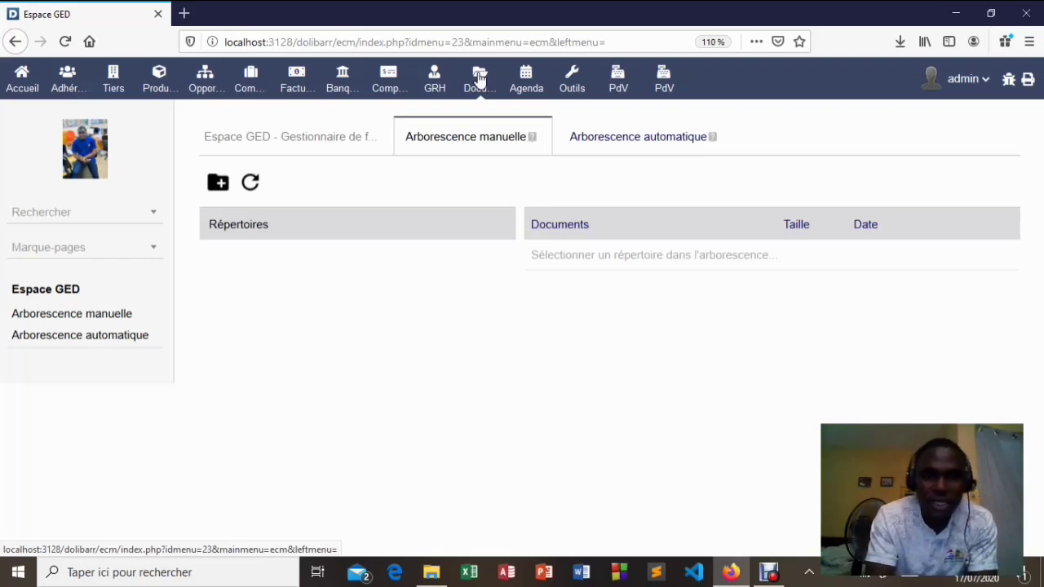
Open the Agenda to show SuperAdmin's July 2020 month calendar with no events.
{"action": "left_click", "coordinate": [524, 82]}
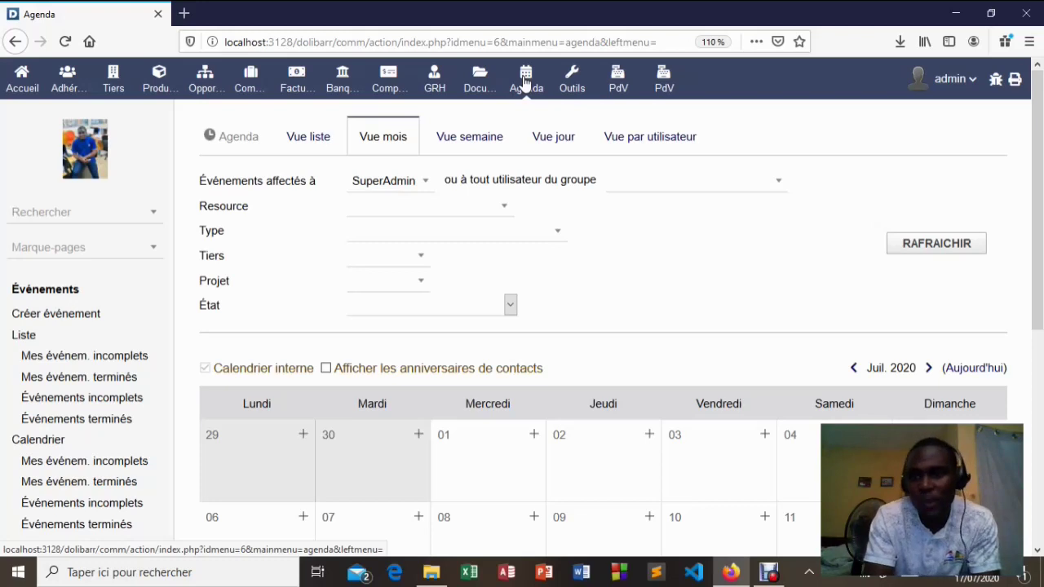
Open the Outils area listing emailings, export, resources and barcode printing.
{"action": "left_click", "coordinate": [577, 84]}
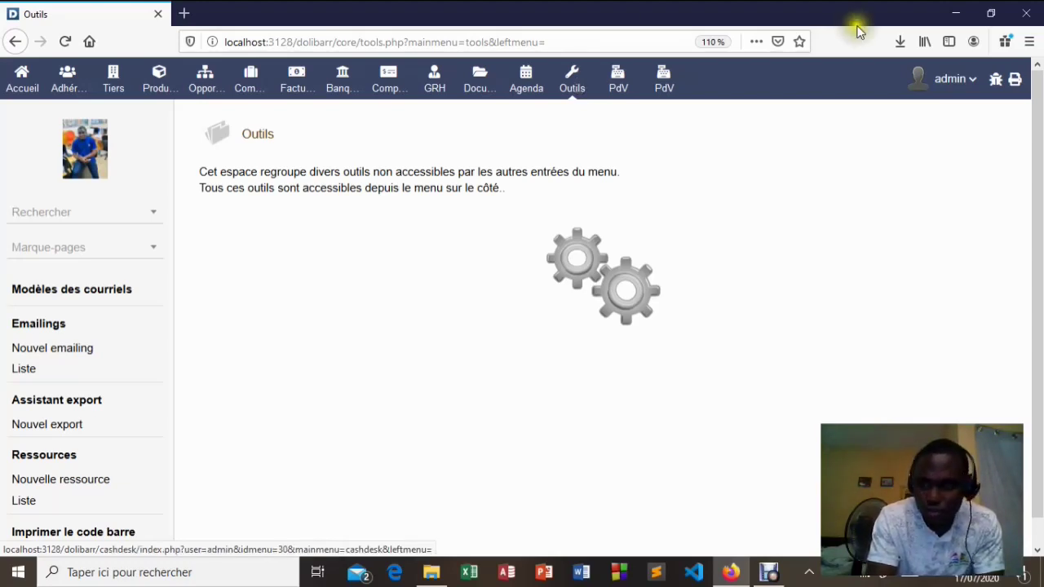
Launch the first PdV cash desk, opening its identification form in a new tab.
{"action": "left_click_drag", "start_coordinate": [1035, 281], "coordinate": [1036, 308]}
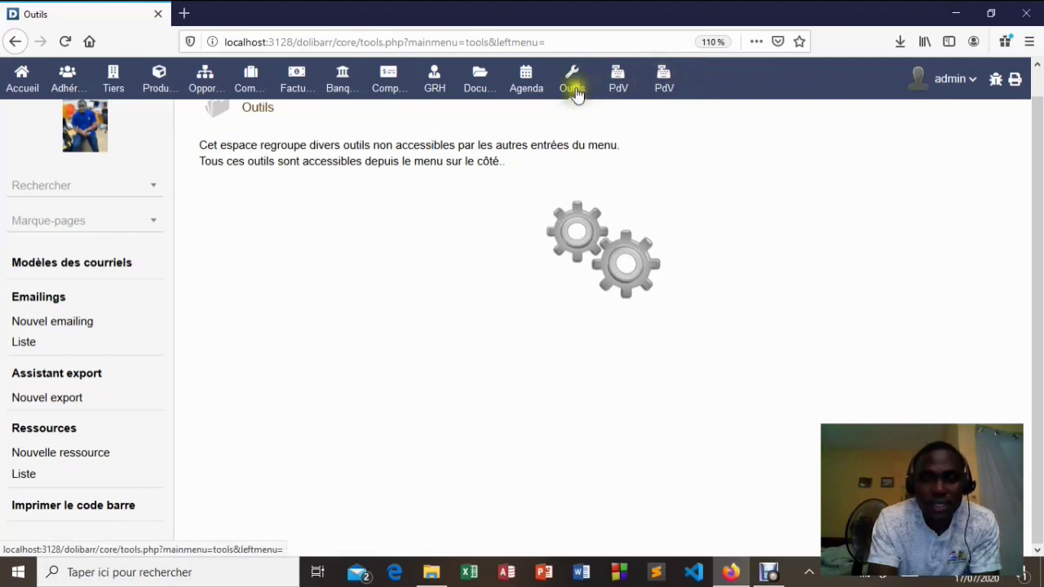
{"action": "left_click", "coordinate": [617, 80]}
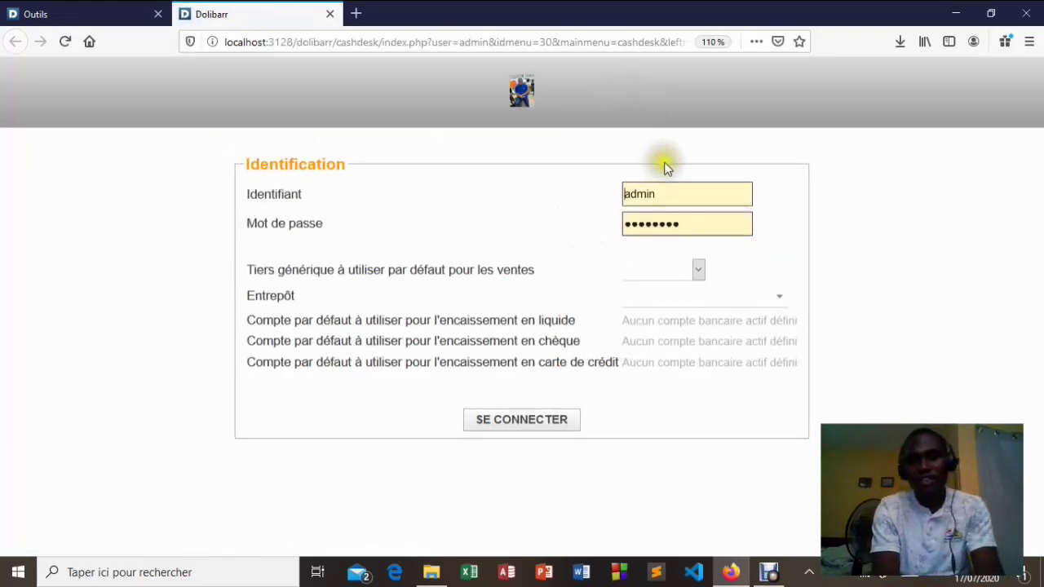
Fill the cash desk username with the saved admin login.
{"action": "left_click", "coordinate": [659, 194]}
{"action": "left_click", "coordinate": [671, 214]}
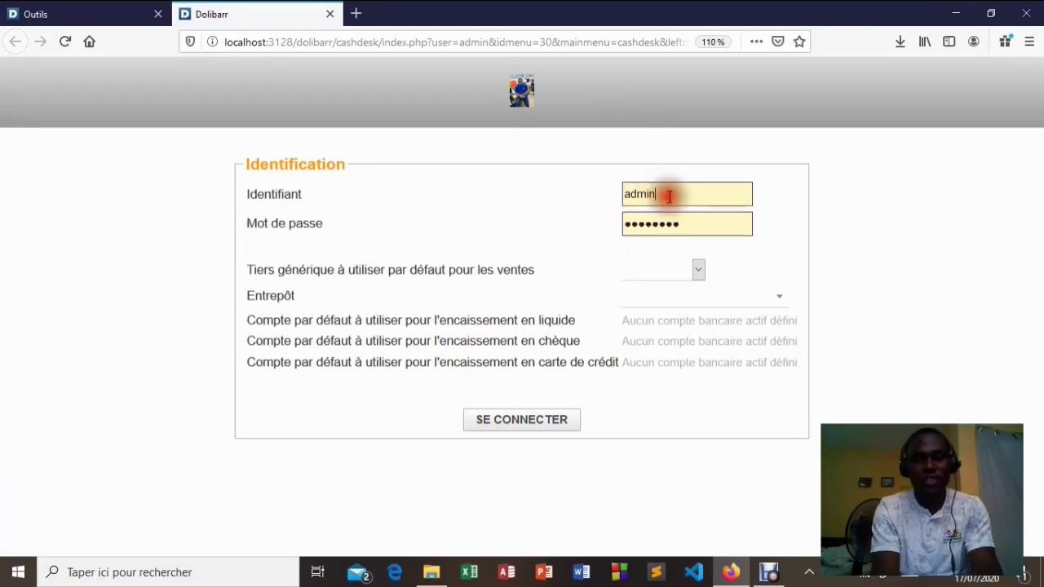
{"action": "left_click", "coordinate": [694, 224]}
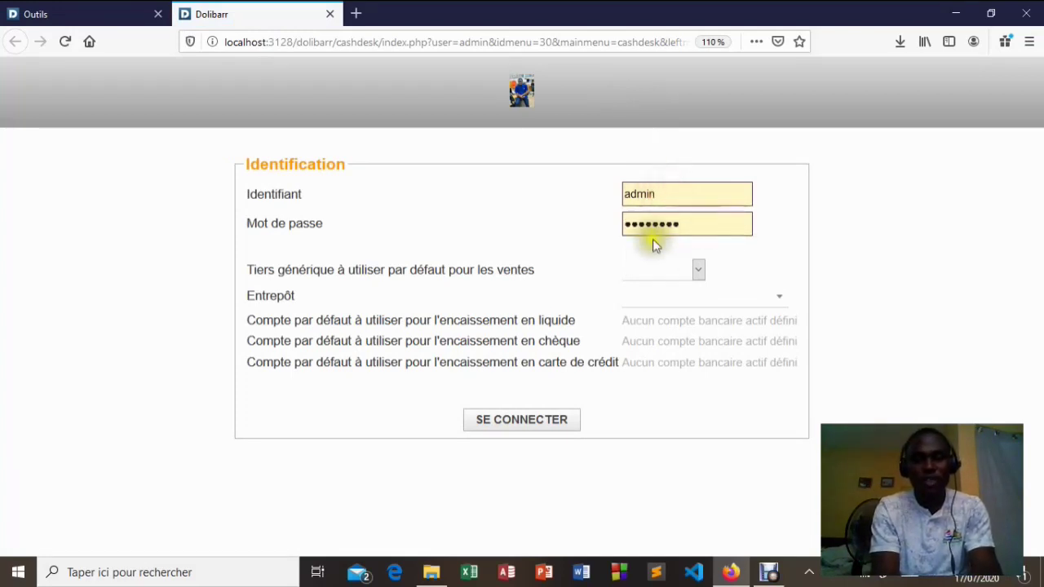
Inspect the empty Tiers générique and Entrepôt dropdowns, then close the cash desk tab.
{"action": "left_click", "coordinate": [699, 271]}
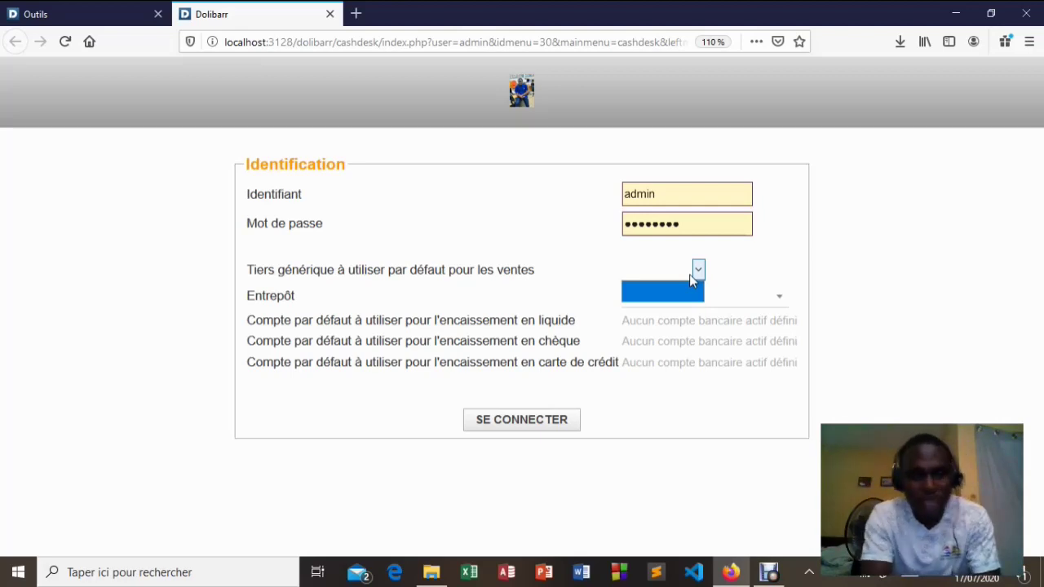
{"action": "left_click", "coordinate": [699, 270]}
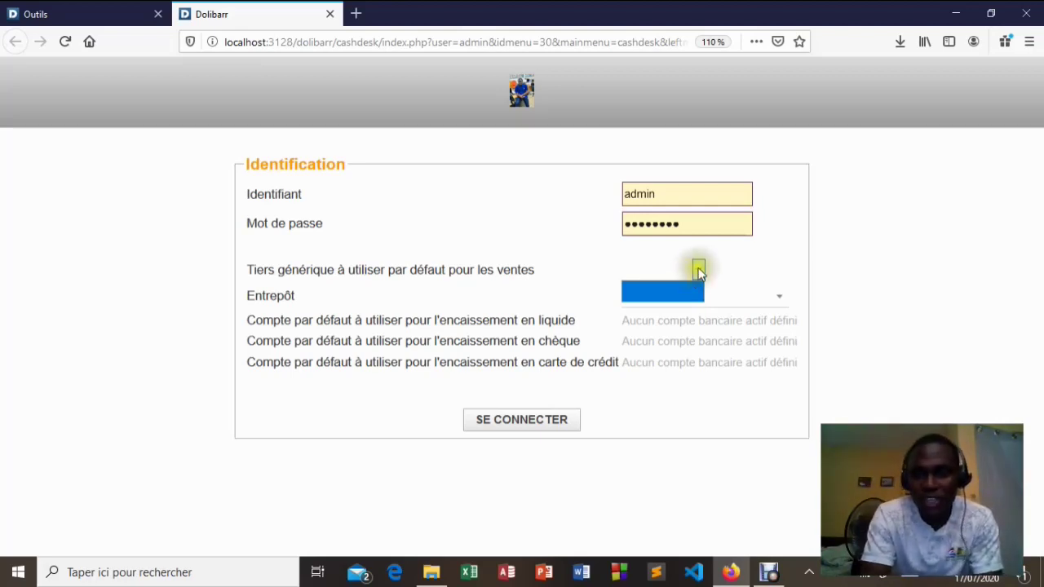
{"action": "left_click", "coordinate": [699, 270]}
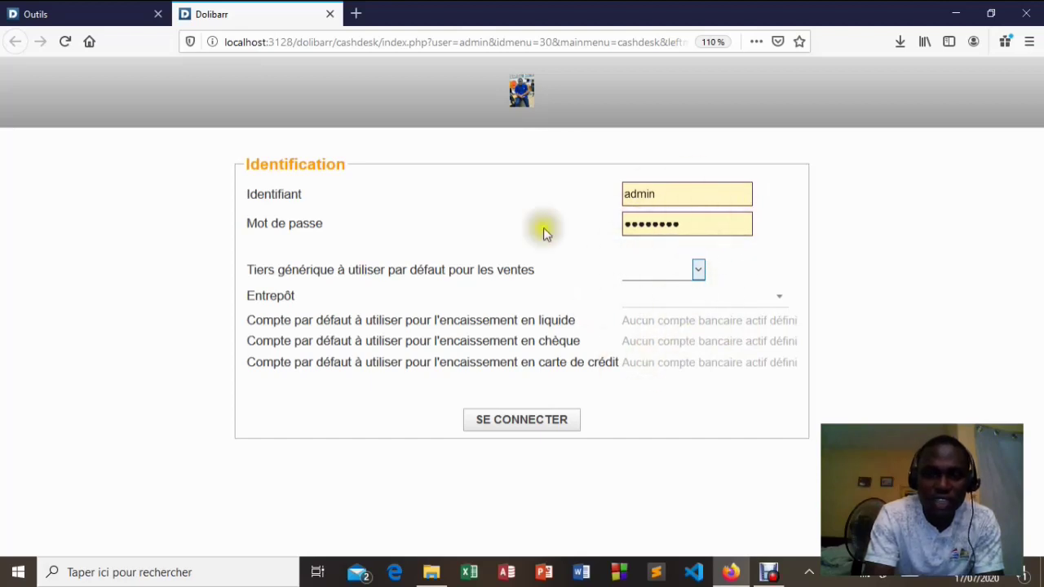
{"action": "left_click", "coordinate": [698, 270]}
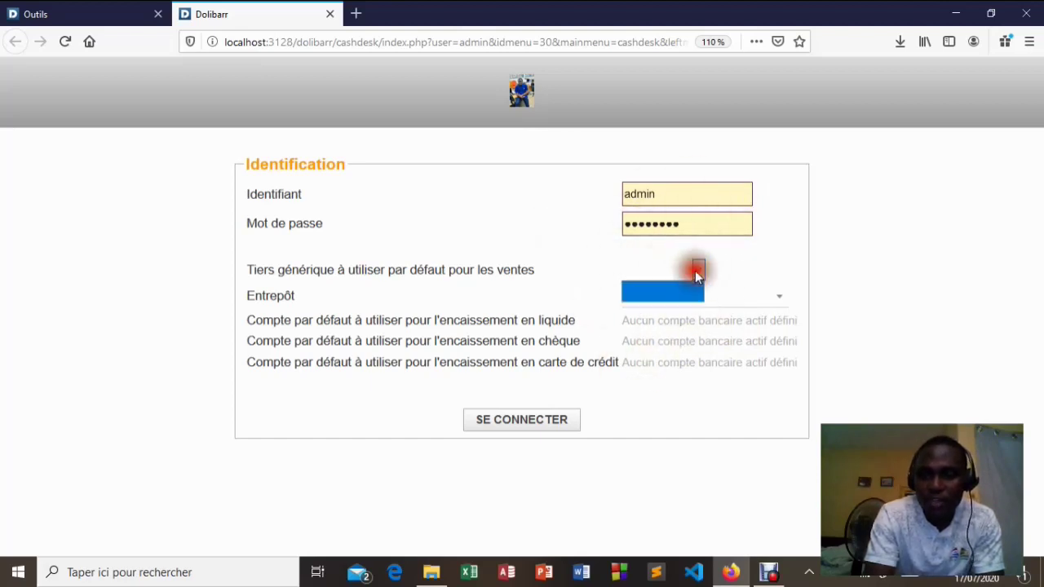
{"action": "left_click", "coordinate": [697, 272]}
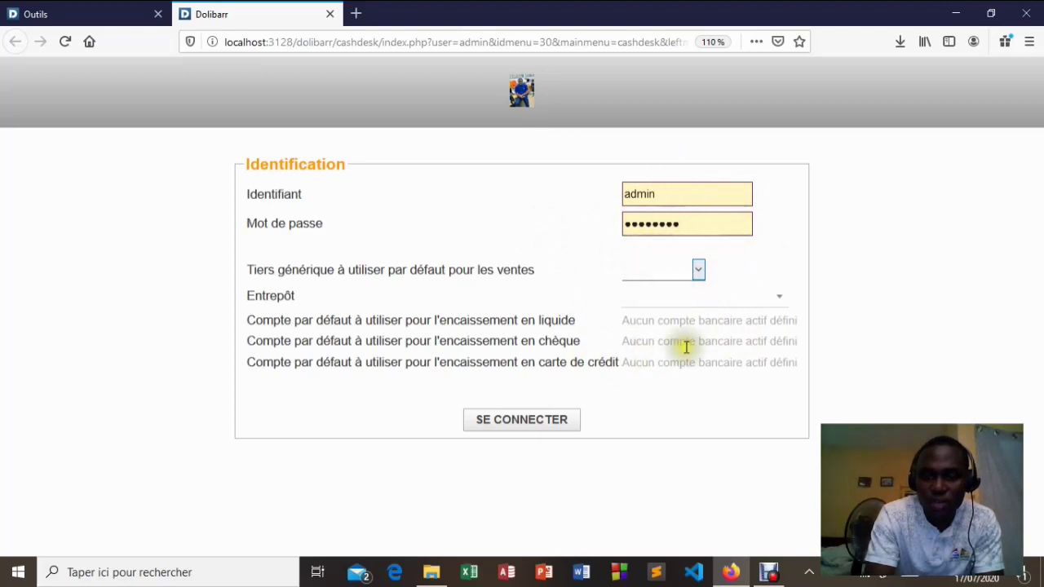
{"action": "left_click", "coordinate": [770, 302]}
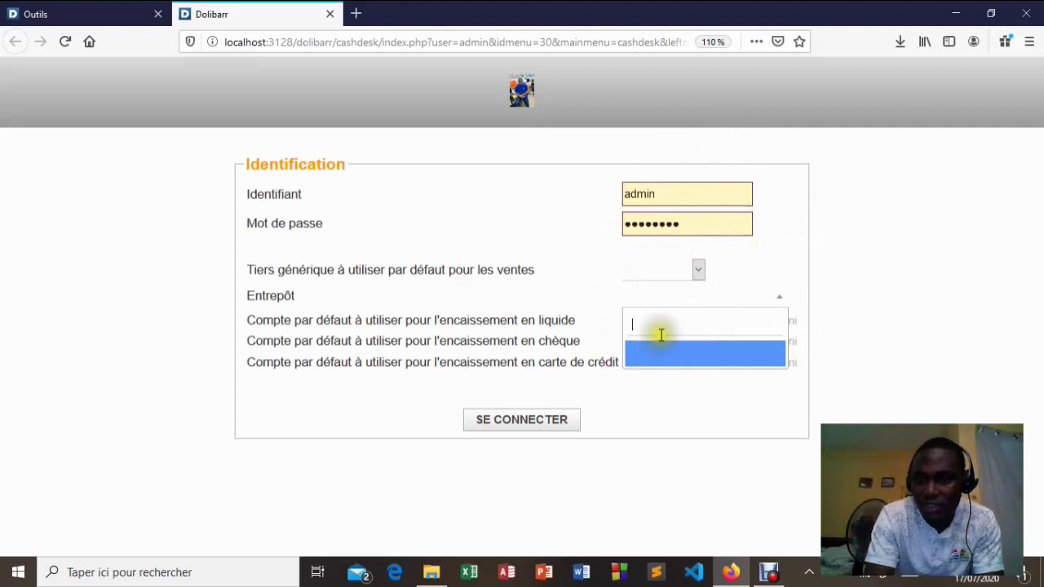
{"action": "left_click", "coordinate": [562, 395]}
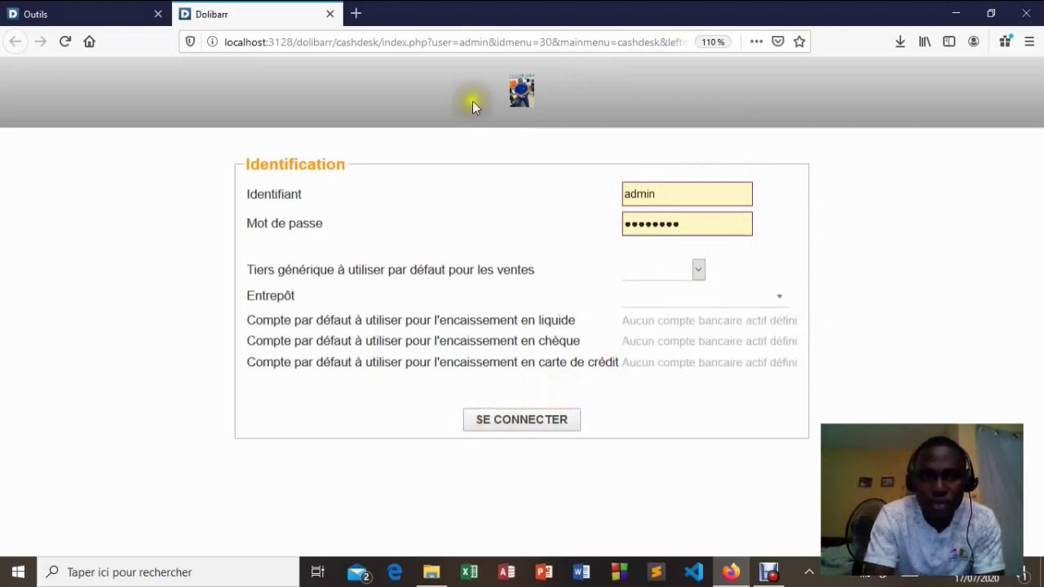
{"action": "left_click", "coordinate": [331, 17]}
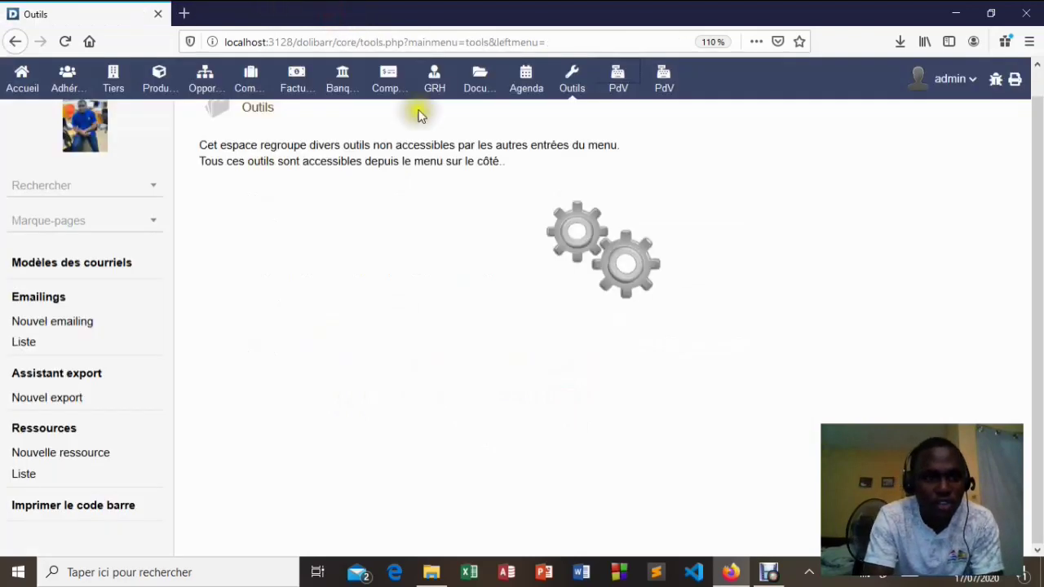
Open TakePOS, dismissing the incomplete configuration warning and terminal selection prompt.
{"action": "left_click", "coordinate": [670, 78]}
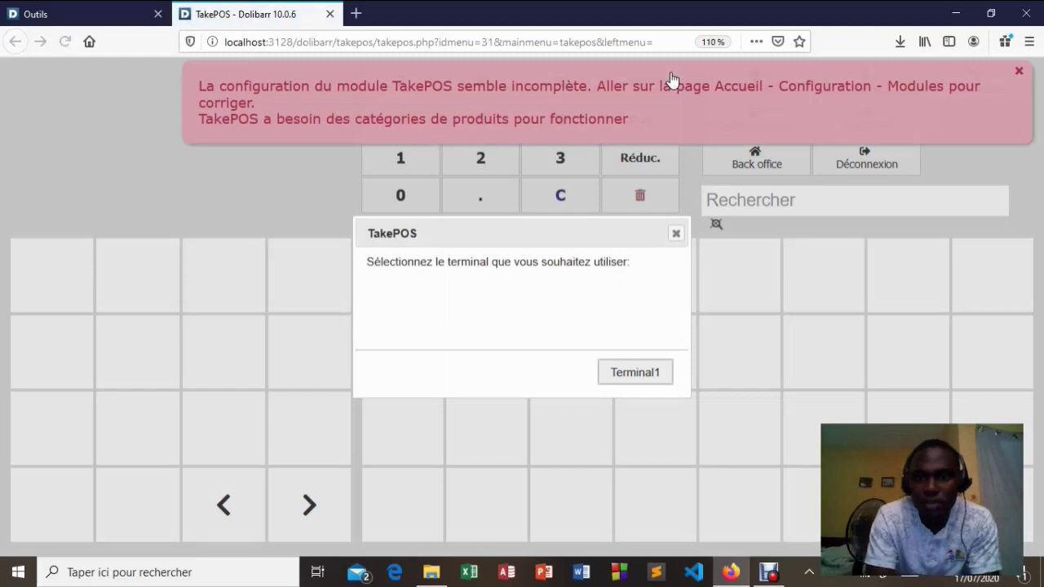
{"action": "left_click", "coordinate": [1019, 73]}
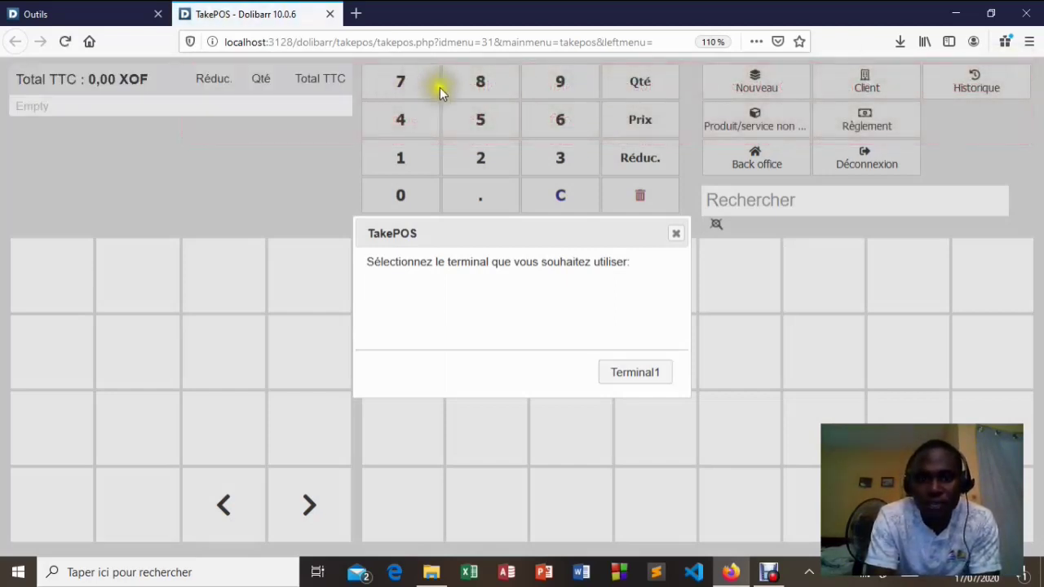
{"action": "left_click", "coordinate": [677, 234]}
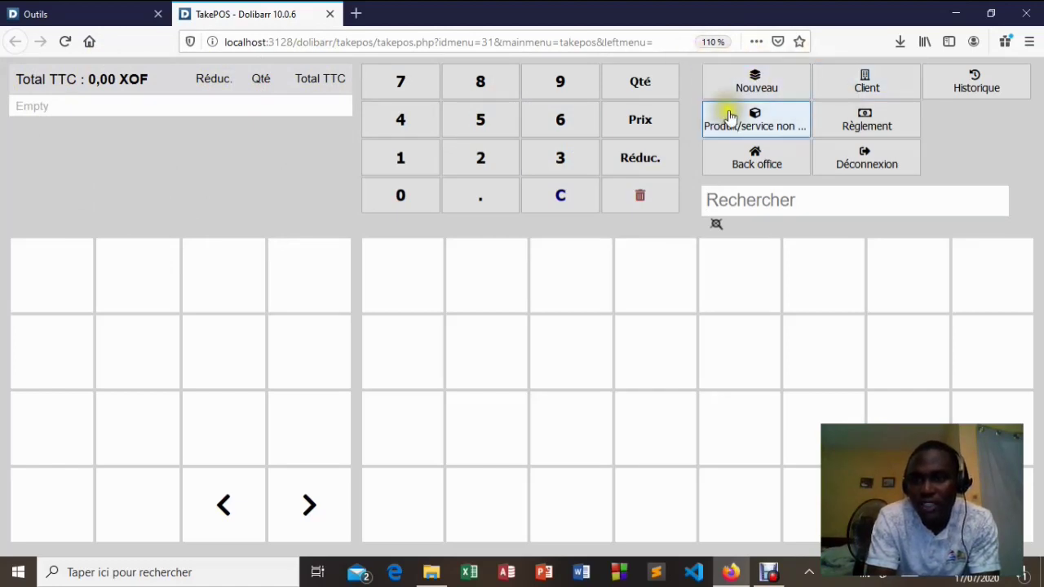
Try TakePOS's Nouveau, Historique, Produit/service, Règlement and Back office buttons.
{"action": "left_click", "coordinate": [742, 86]}
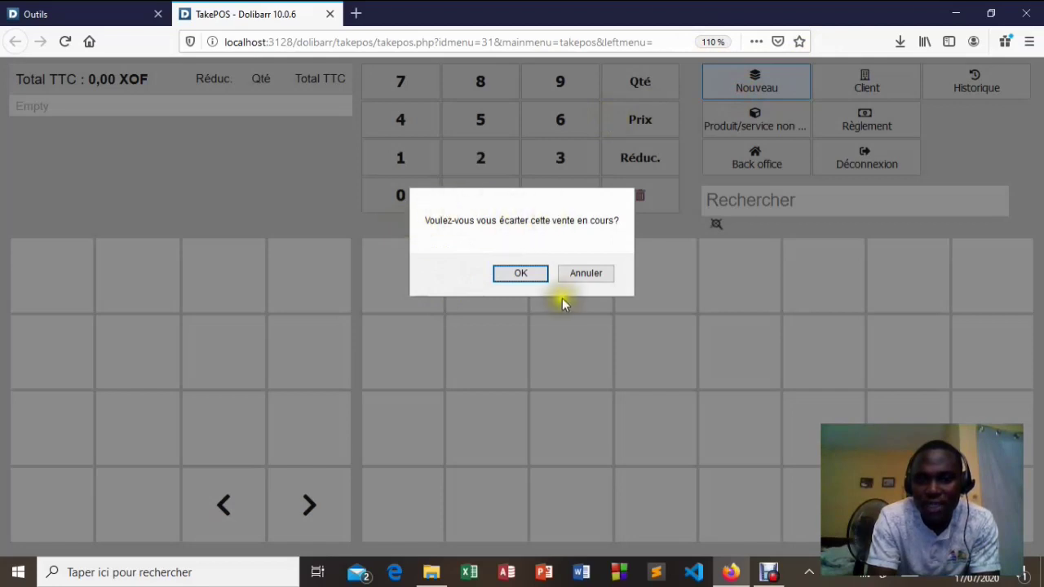
{"action": "left_click", "coordinate": [529, 275]}
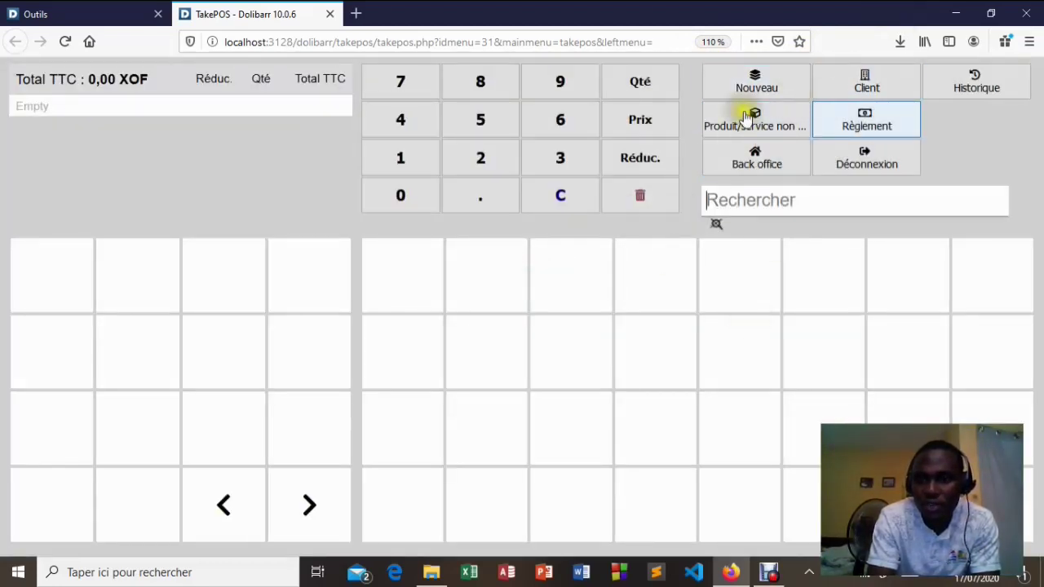
{"action": "left_click", "coordinate": [975, 81]}
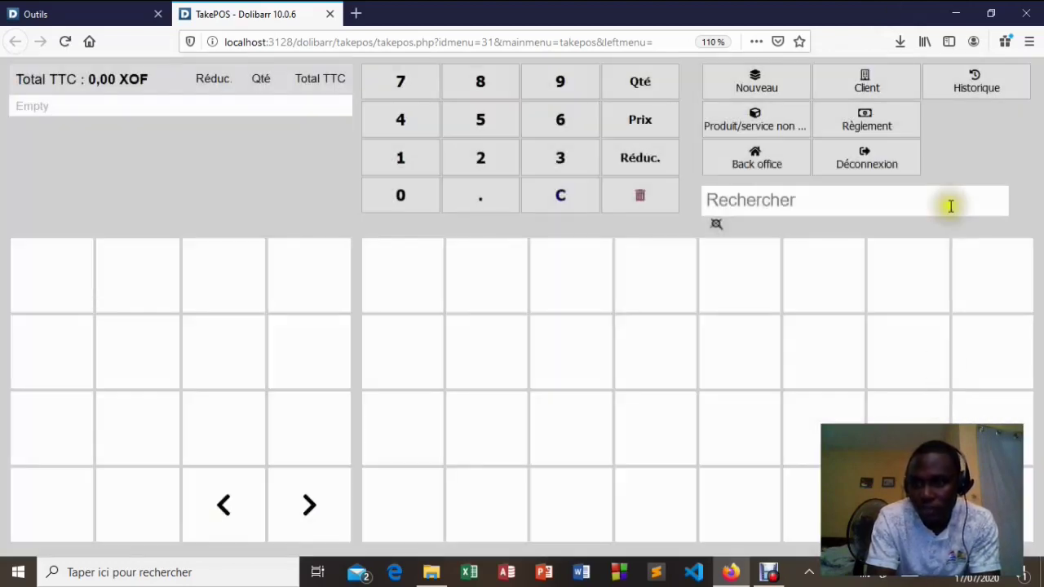
{"action": "left_click", "coordinate": [754, 122]}
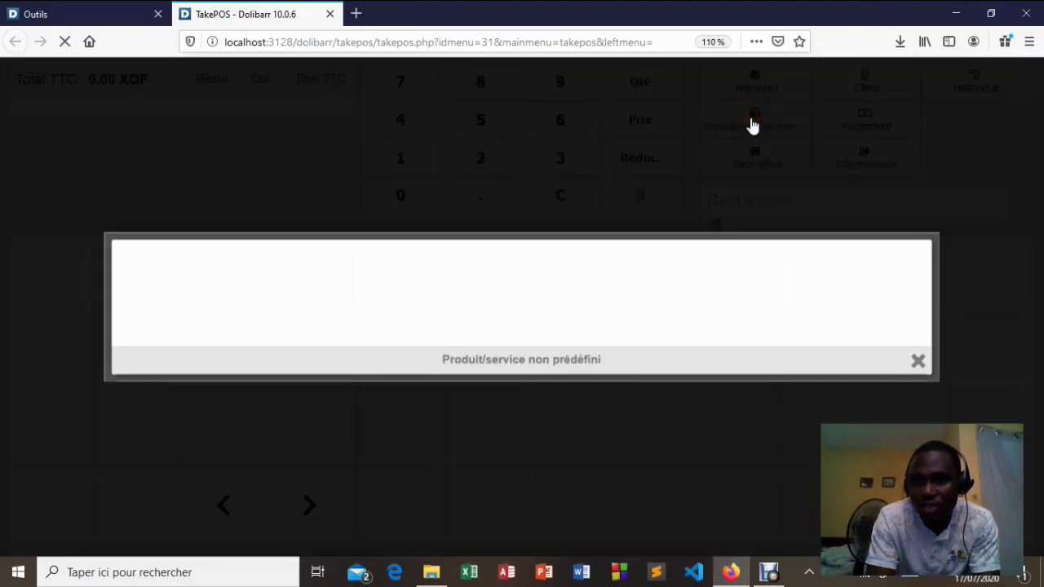
{"action": "left_click", "coordinate": [918, 360]}
{"action": "left_click", "coordinate": [865, 118]}
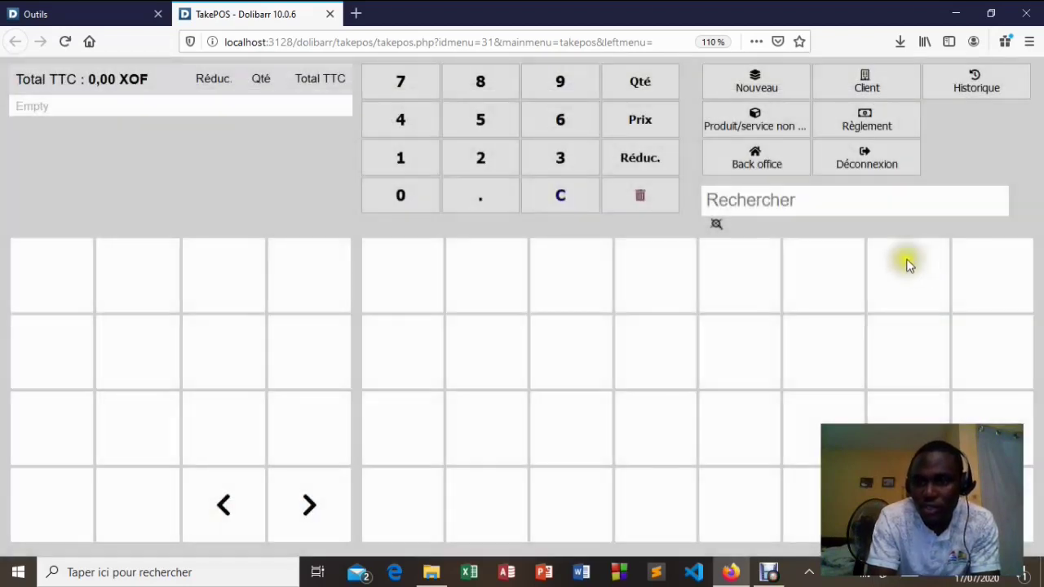
{"action": "left_click", "coordinate": [757, 158]}
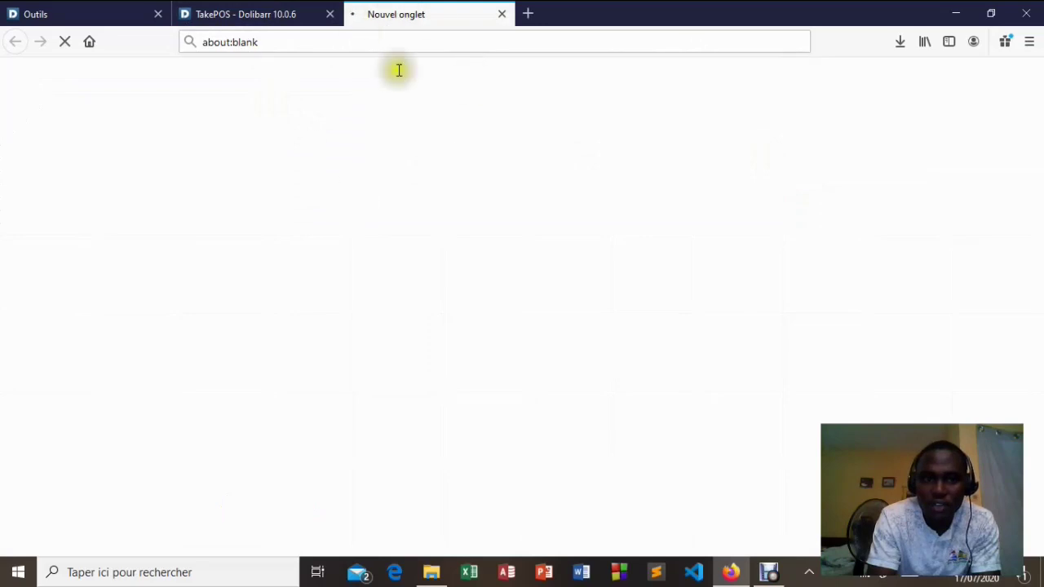
Close the blank back-office tab and log out of TakePOS to the login page.
{"action": "left_click", "coordinate": [502, 16]}
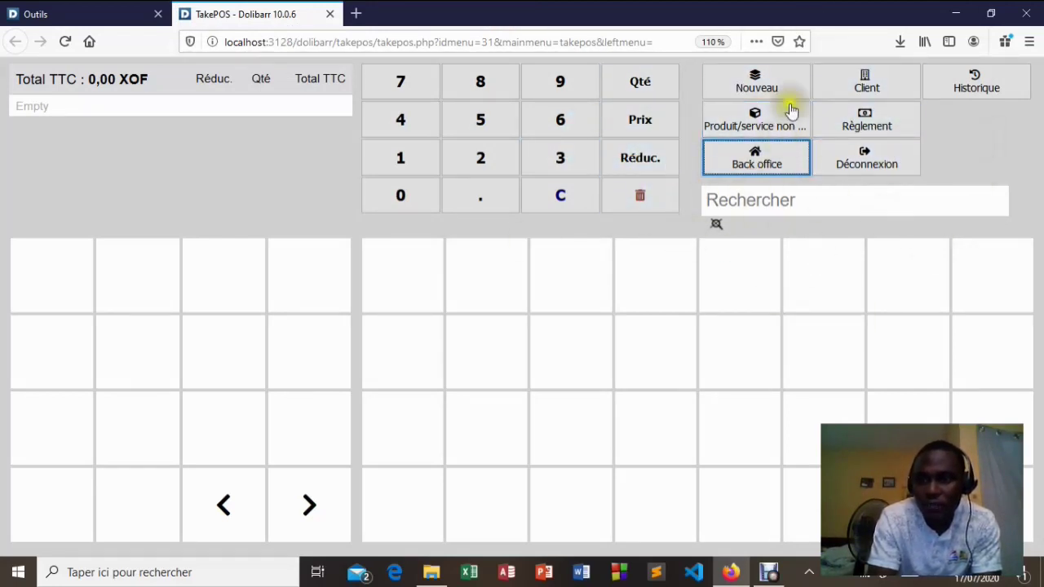
{"action": "left_click", "coordinate": [875, 168]}
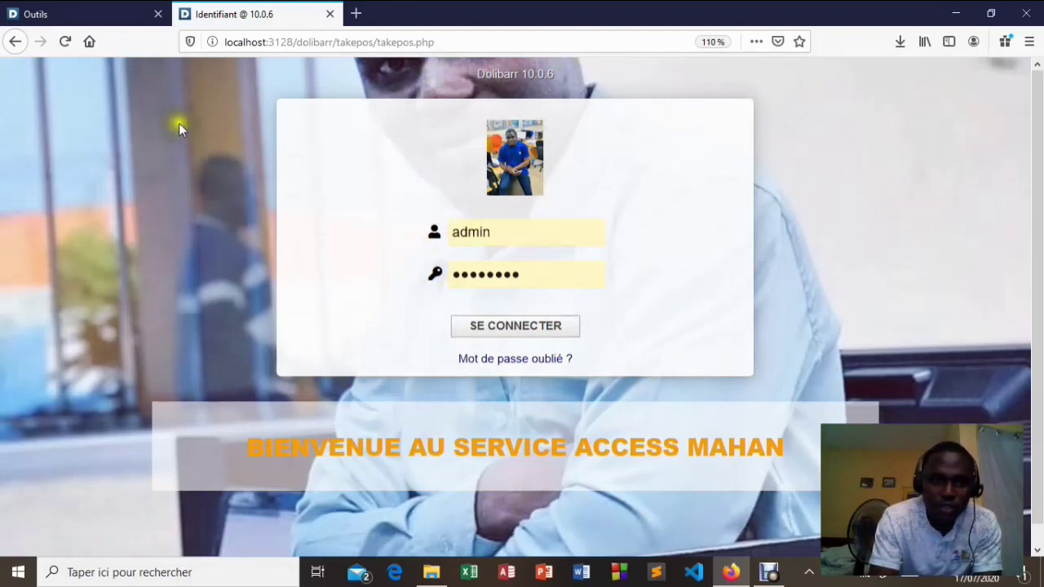
Close the TakePOS login tab and log admin out from the user menu's Déconnexion.
{"action": "left_click", "coordinate": [329, 16]}
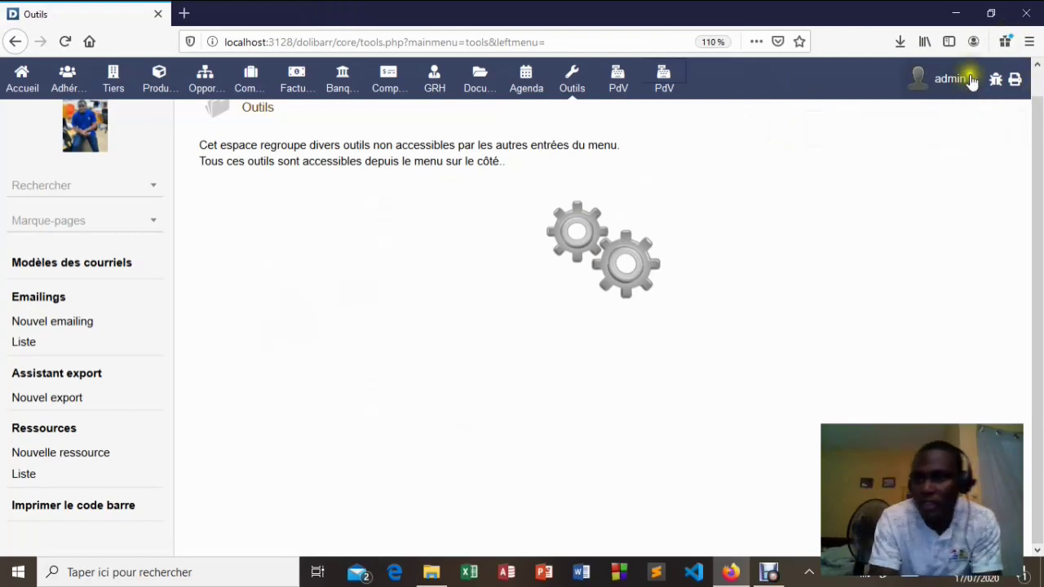
{"action": "left_click", "coordinate": [969, 80]}
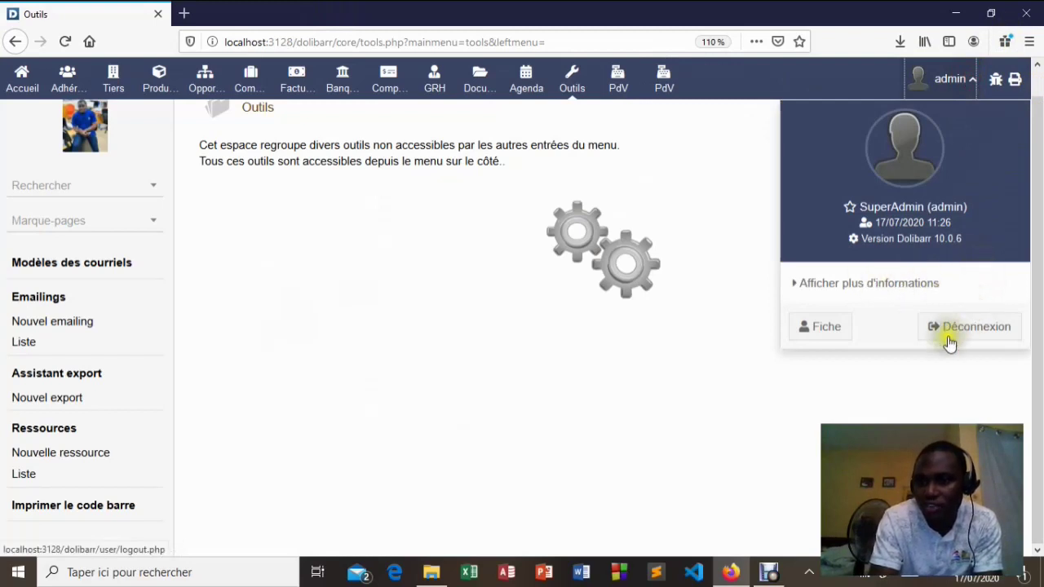
{"action": "left_click", "coordinate": [955, 330]}
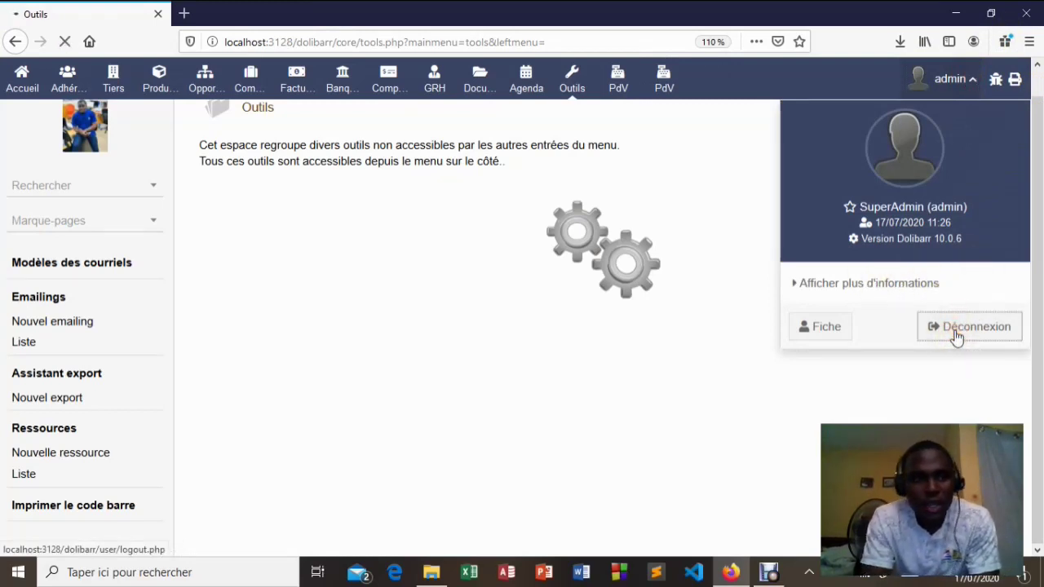